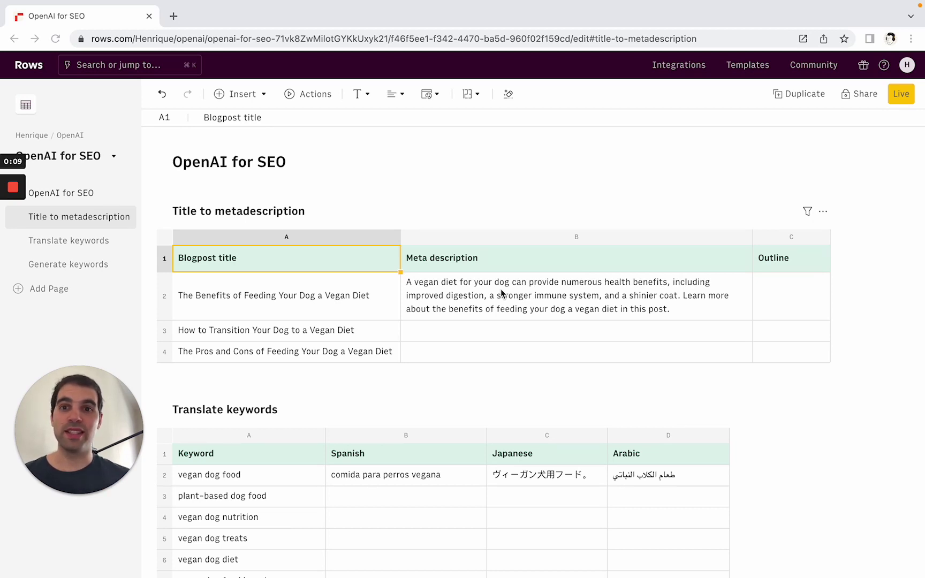
super+click(674, 67)
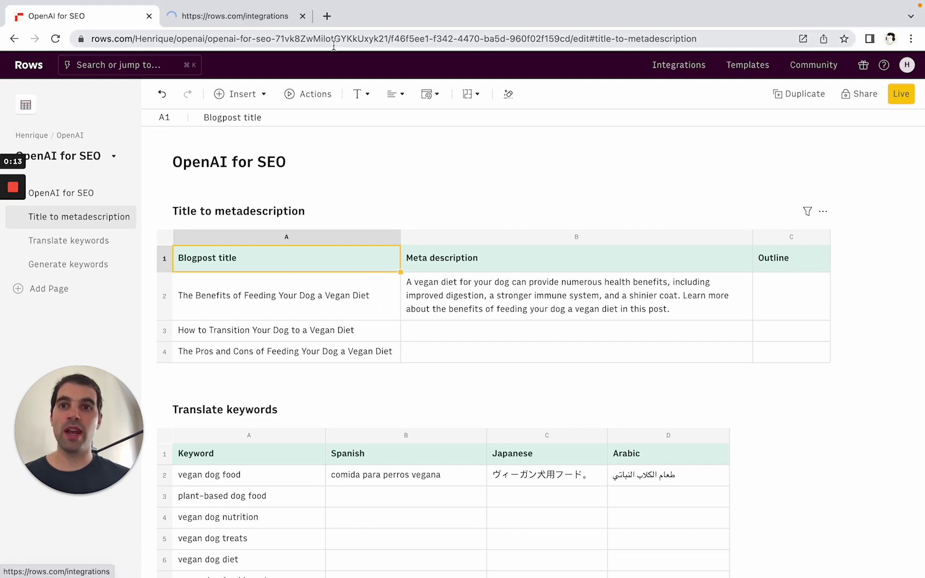
click(203, 19)
text(Openai)
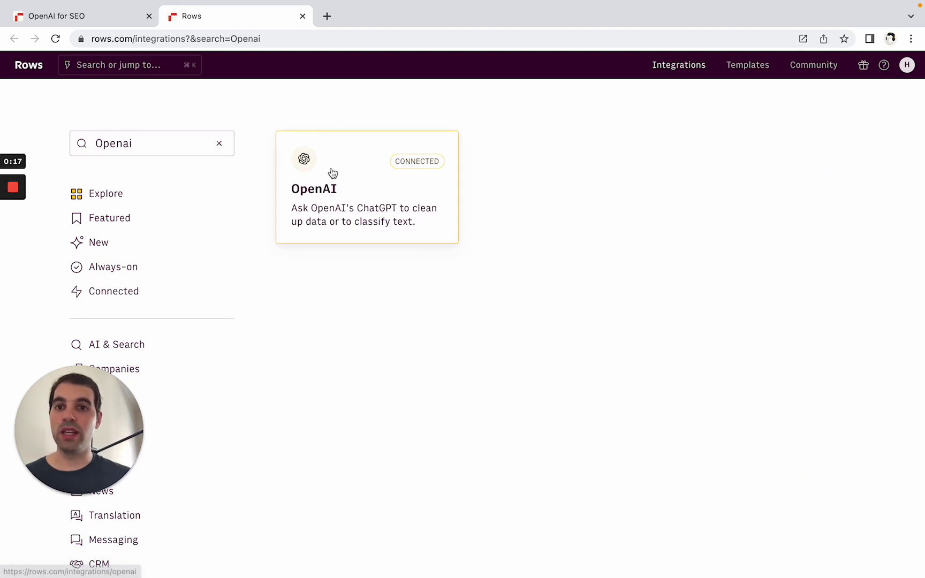
click(332, 173)
click(229, 258)
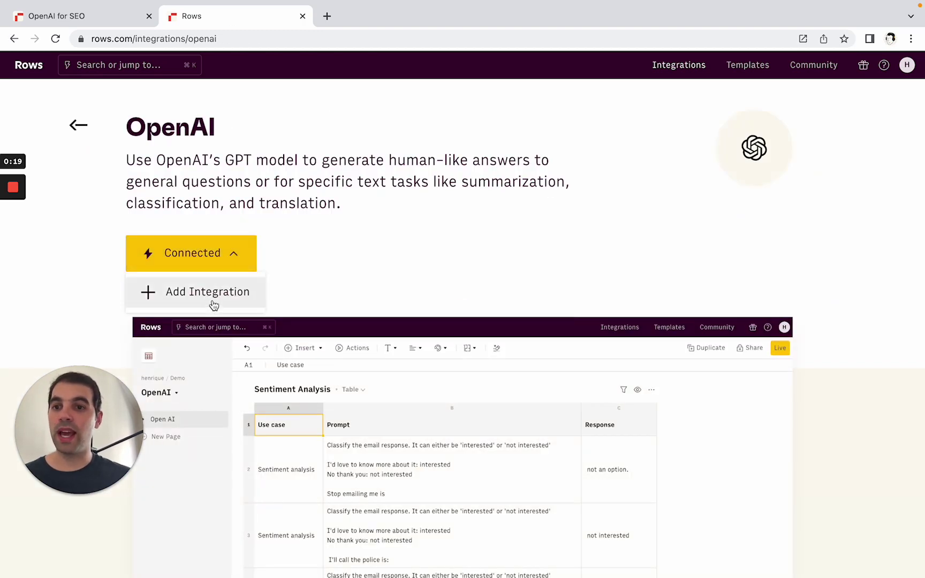
click(214, 308)
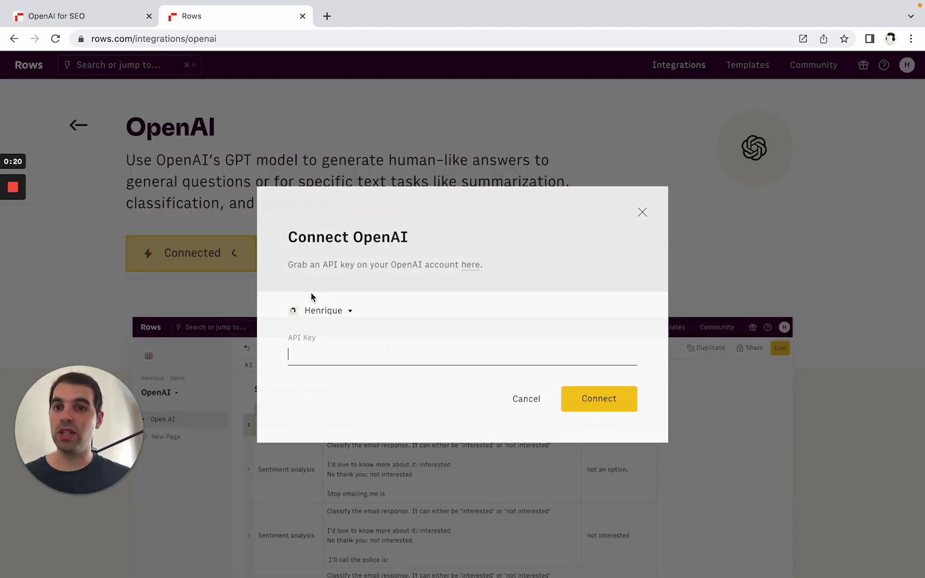
click(338, 351)
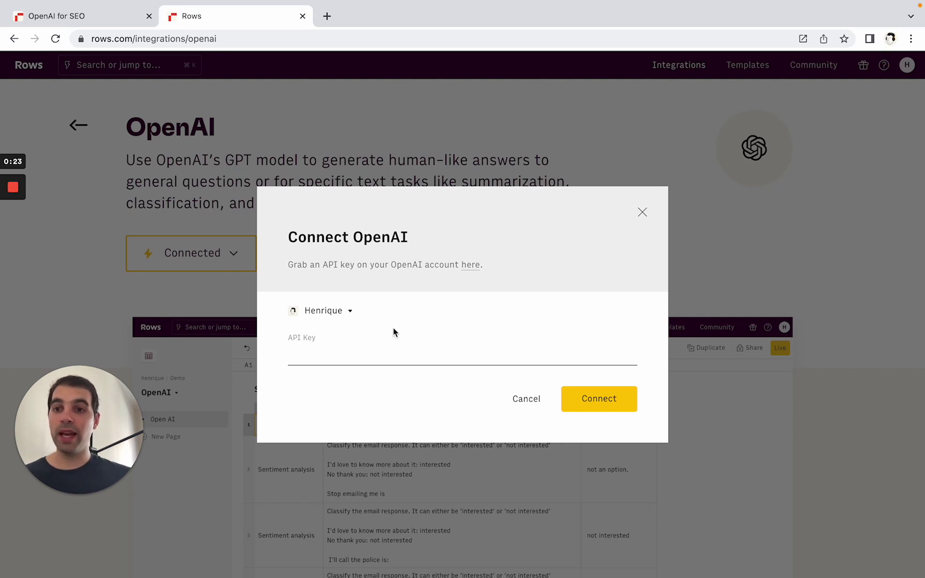
click(469, 266)
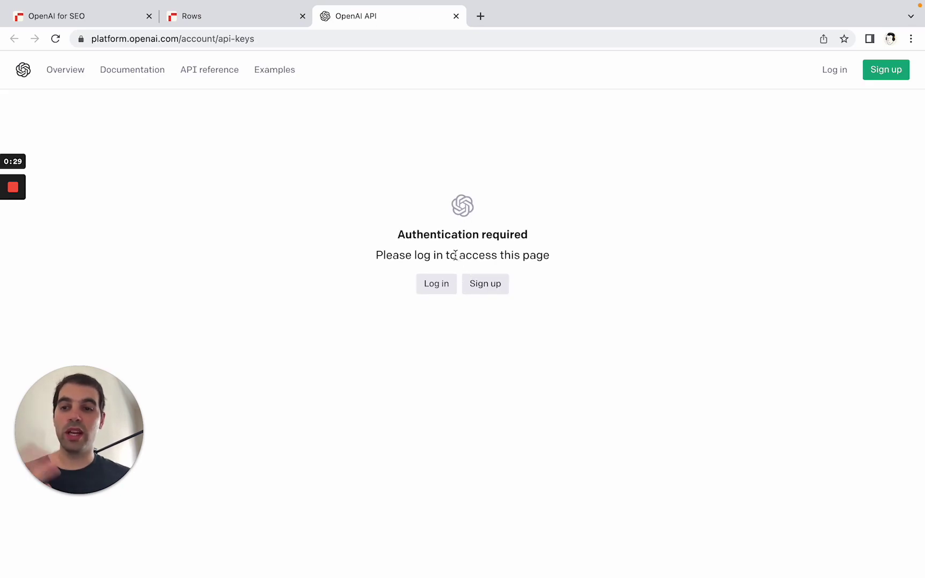
click(457, 19)
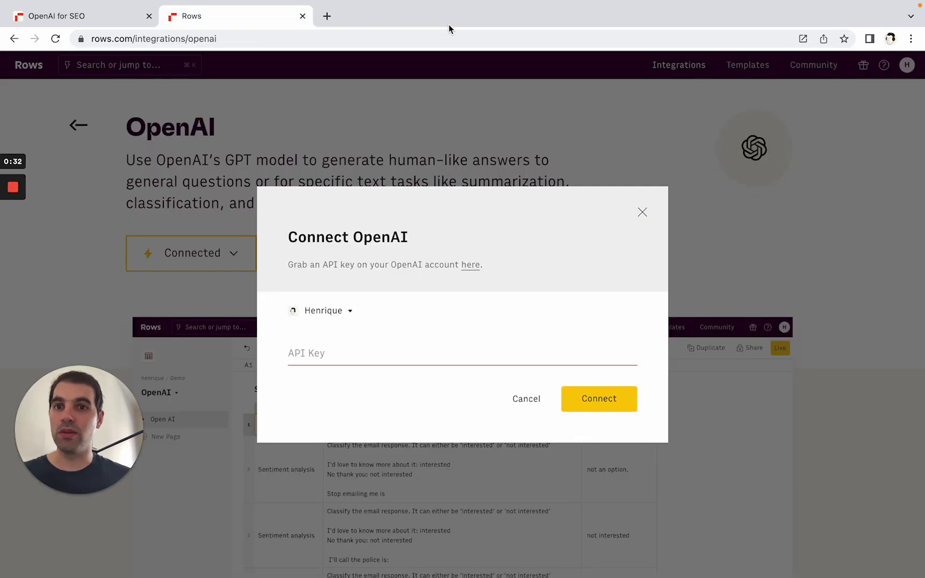
click(642, 213)
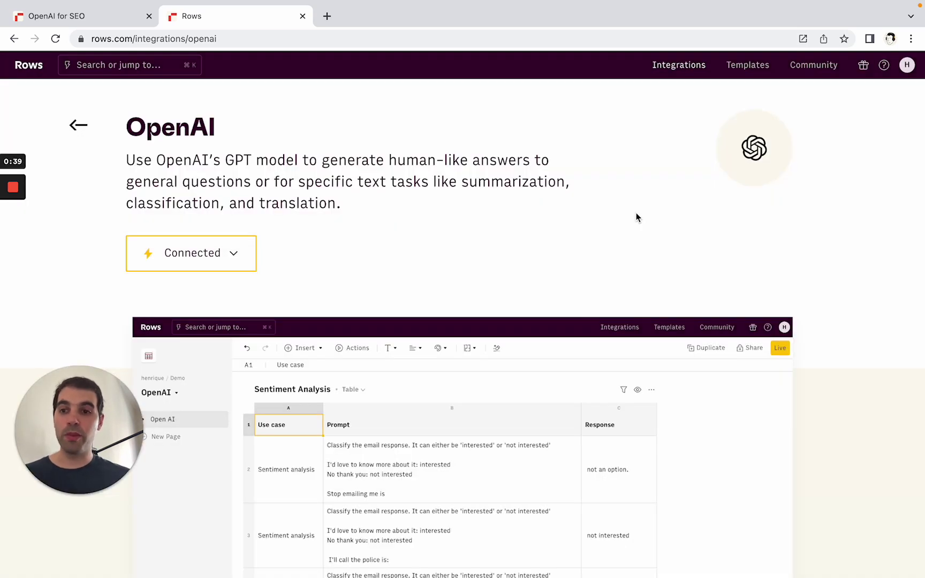
click(302, 16)
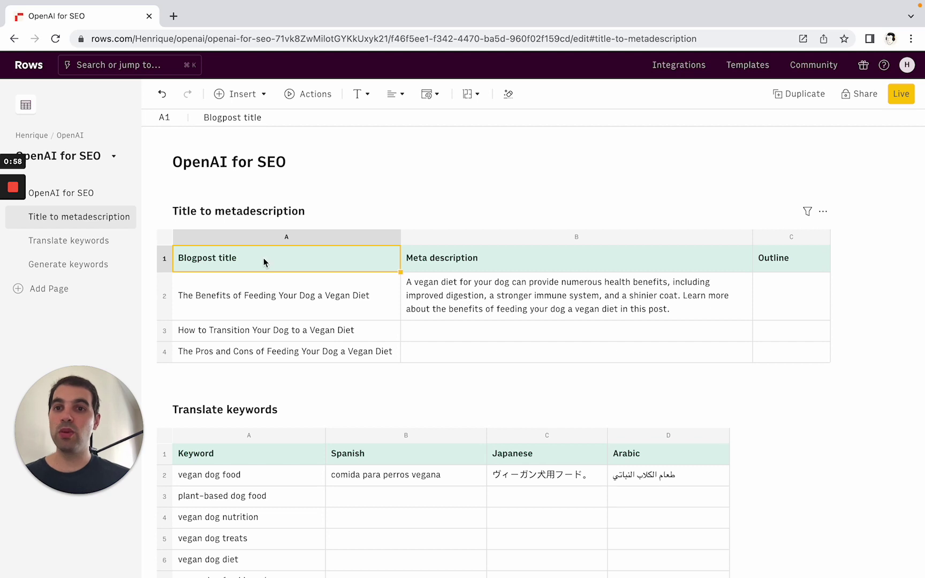
Insert an empty Table1 above the Title to metadescription table.
click(311, 186)
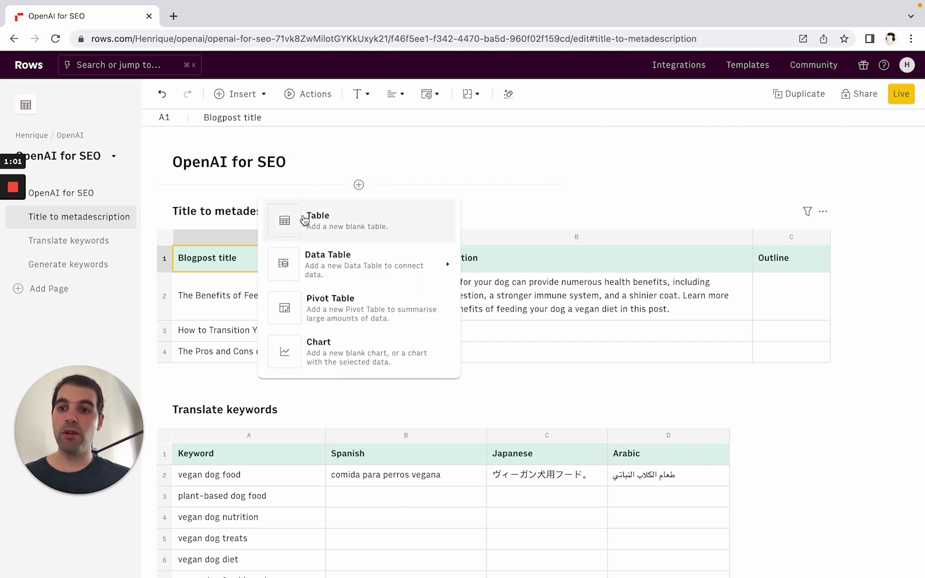
click(304, 220)
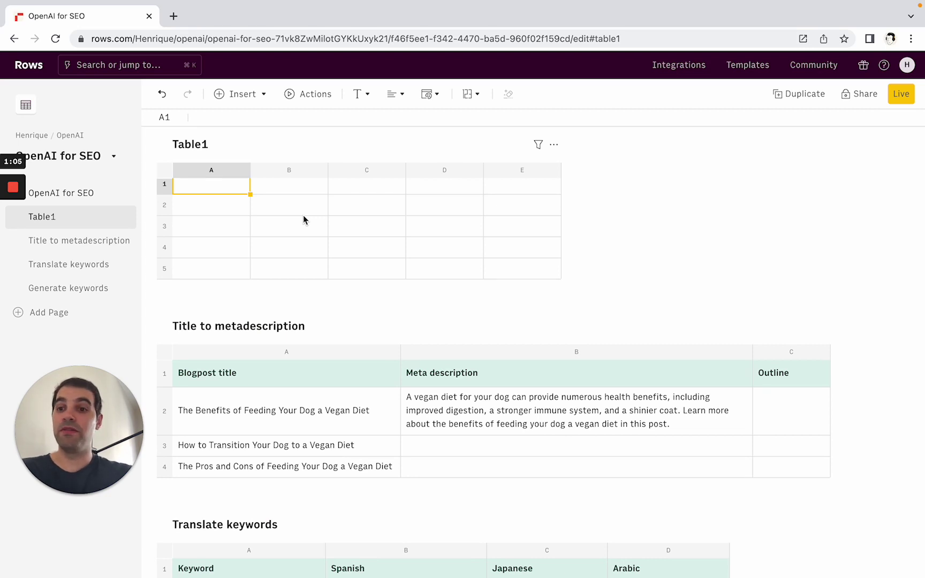
scroll(300, 161, up, 2)
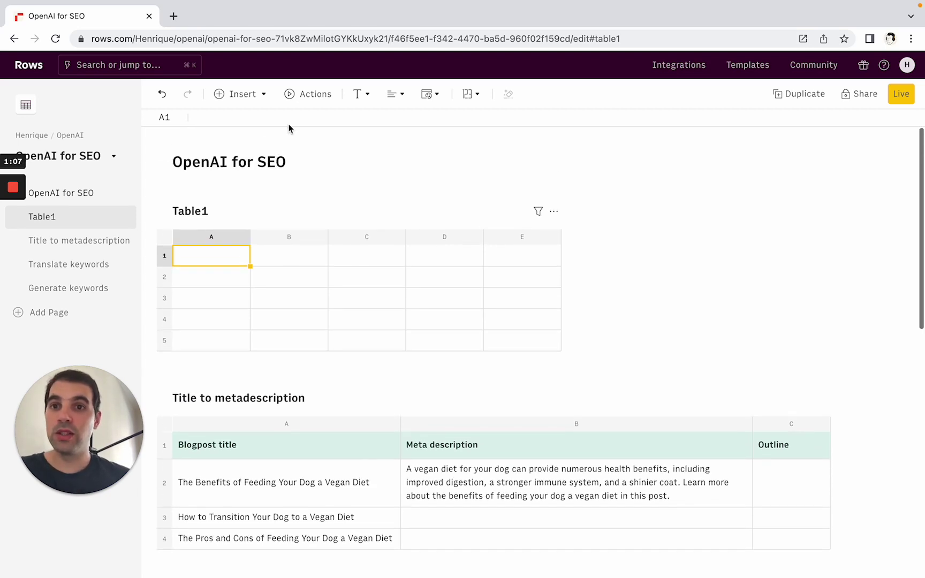
Choose Solve with AI's 'Use AI to create lists of data' action for the new table.
click(305, 96)
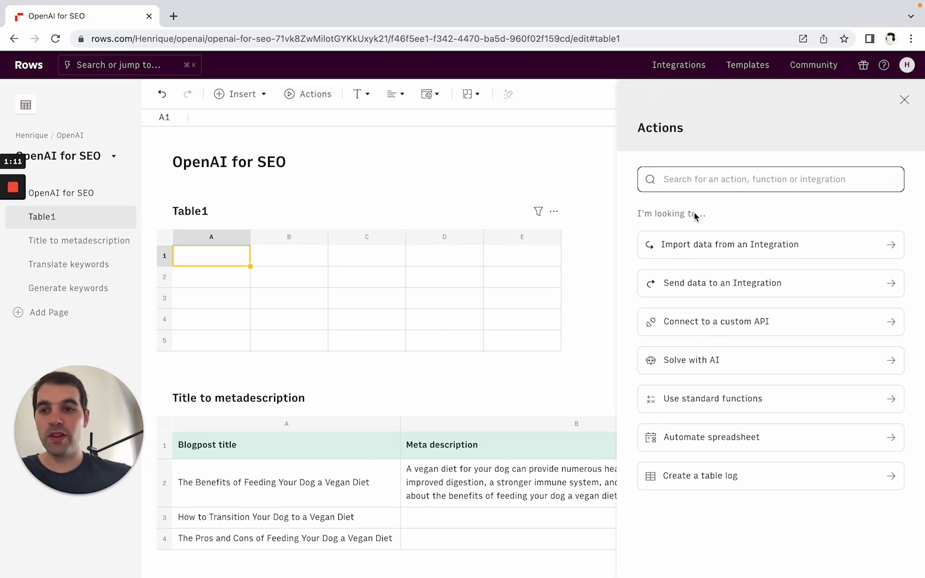
click(709, 244)
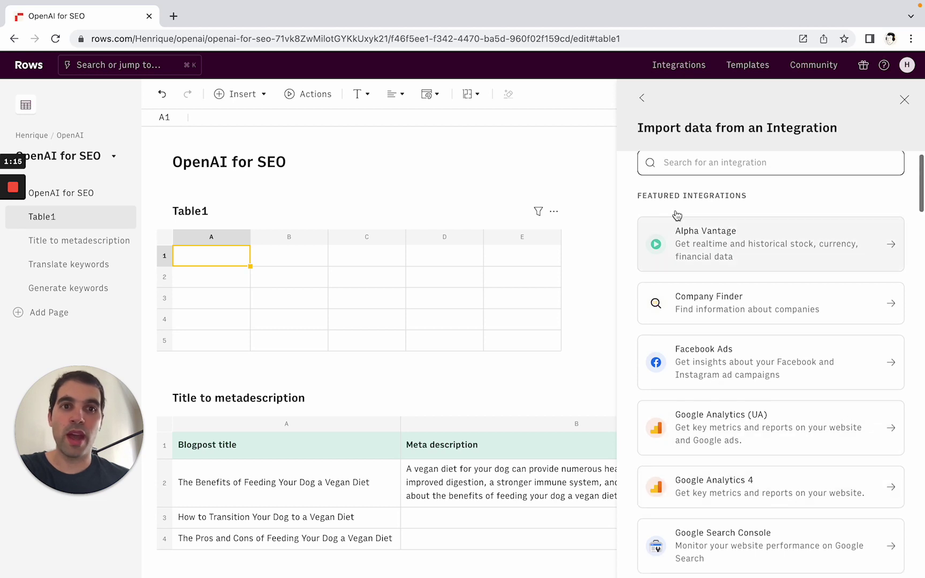
click(641, 99)
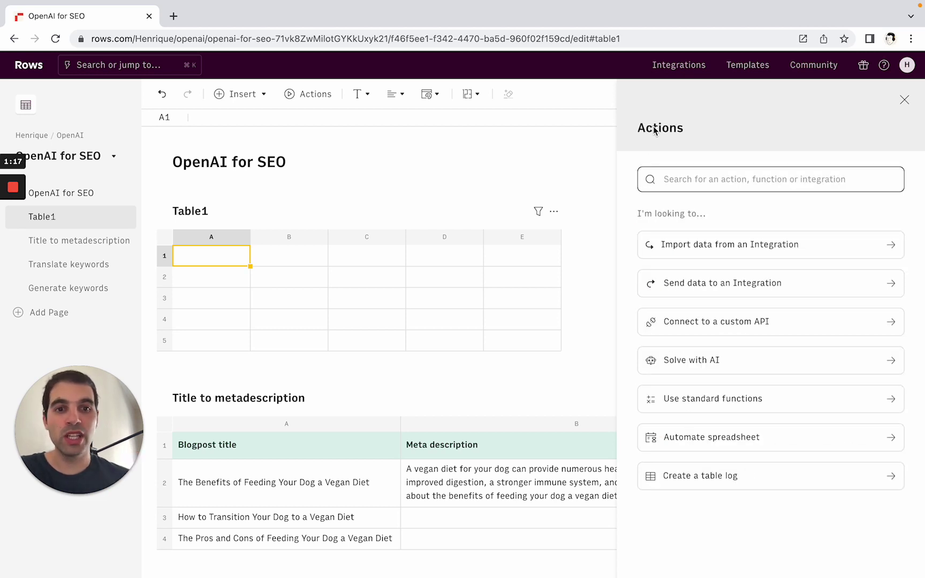
click(691, 362)
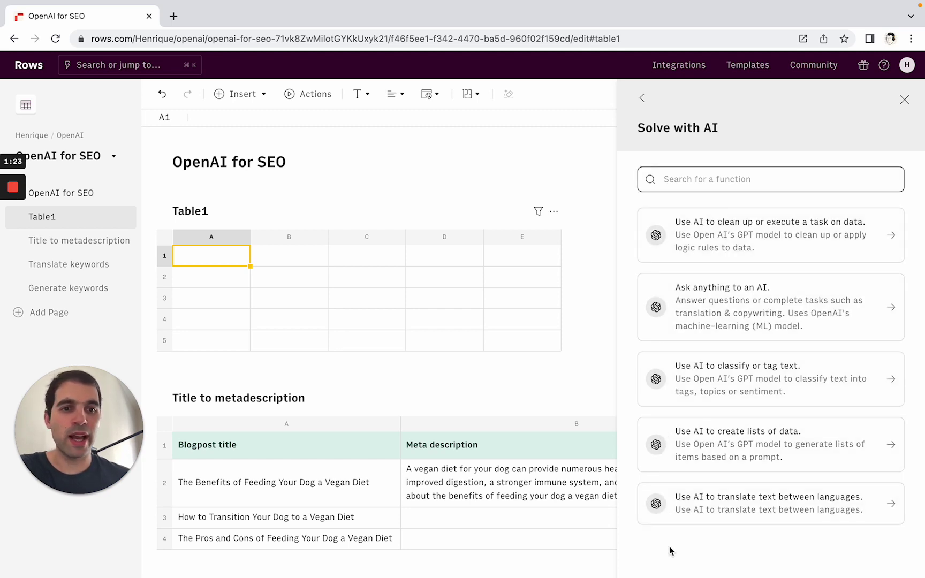
click(720, 442)
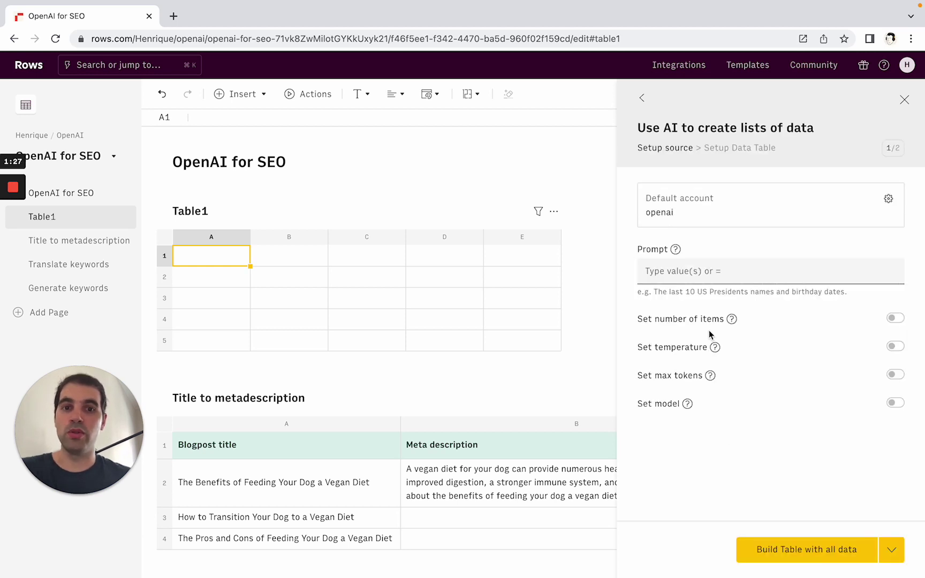
Build a 5-item AI list for the prompt 'Blogpost ideas for Vegan Dog Food'.
text(Blogpost ides)
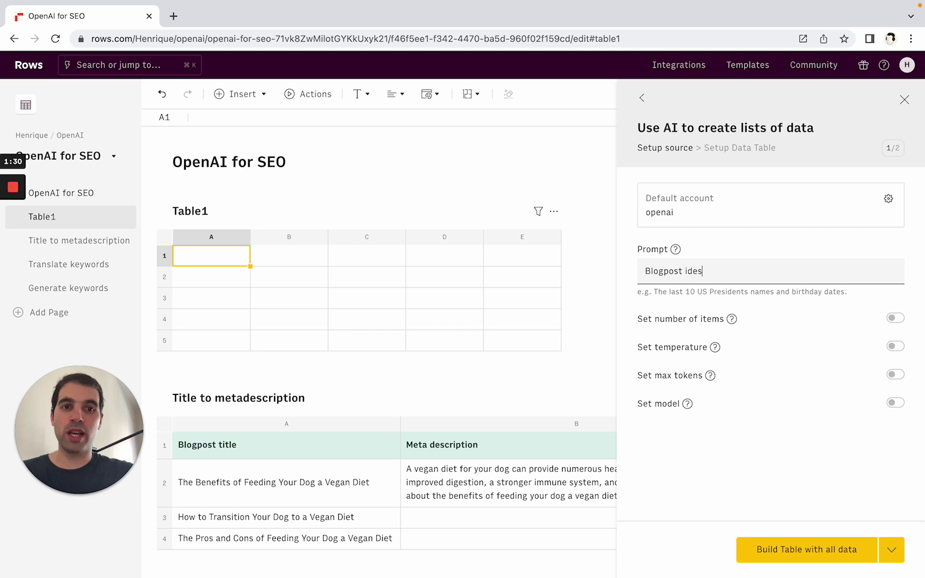
key(BackSpace)
text(as for )
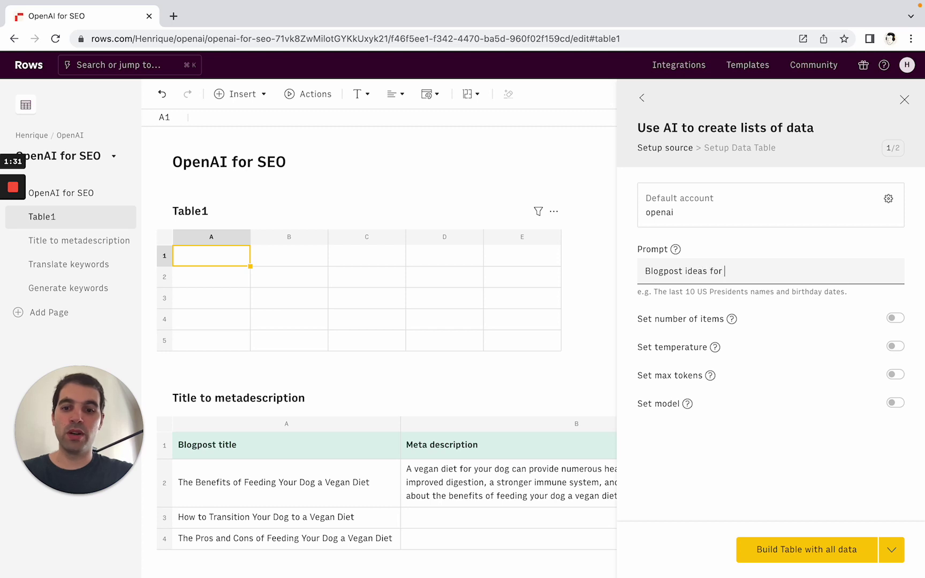
text(V)
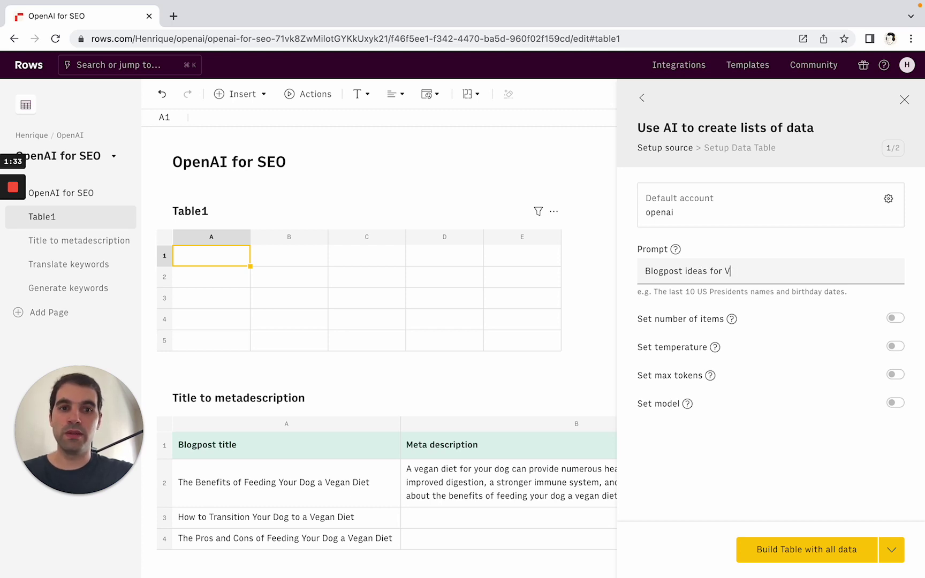
text(egan Dog Food)
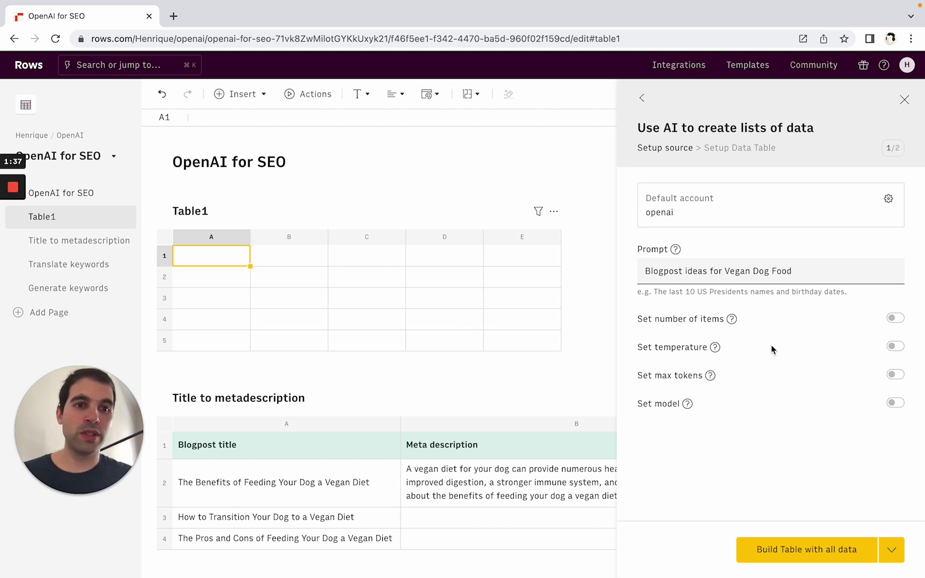
click(891, 318)
click(818, 336)
text(5)
click(822, 555)
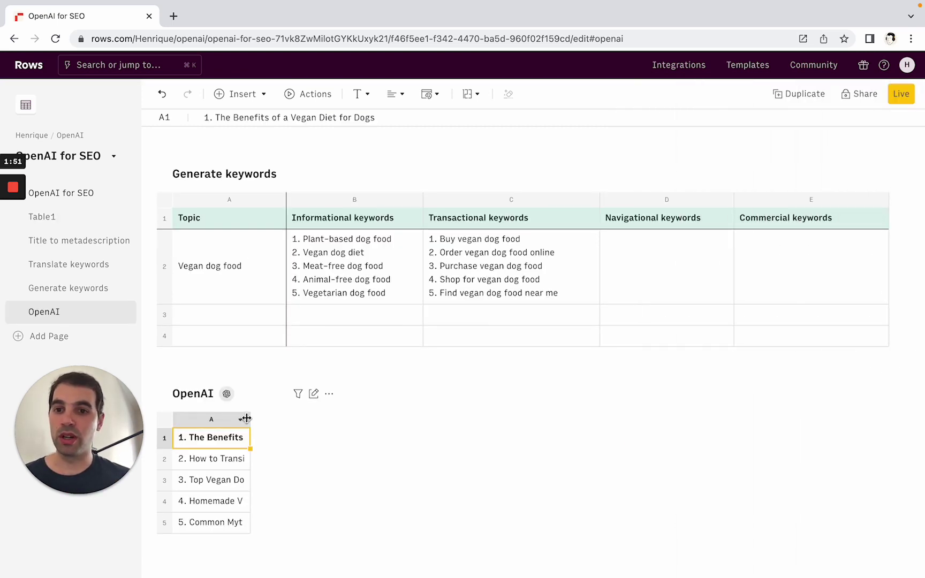
Autofit column A to the full blog post titles and add an empty second column B.
double_click(250, 419)
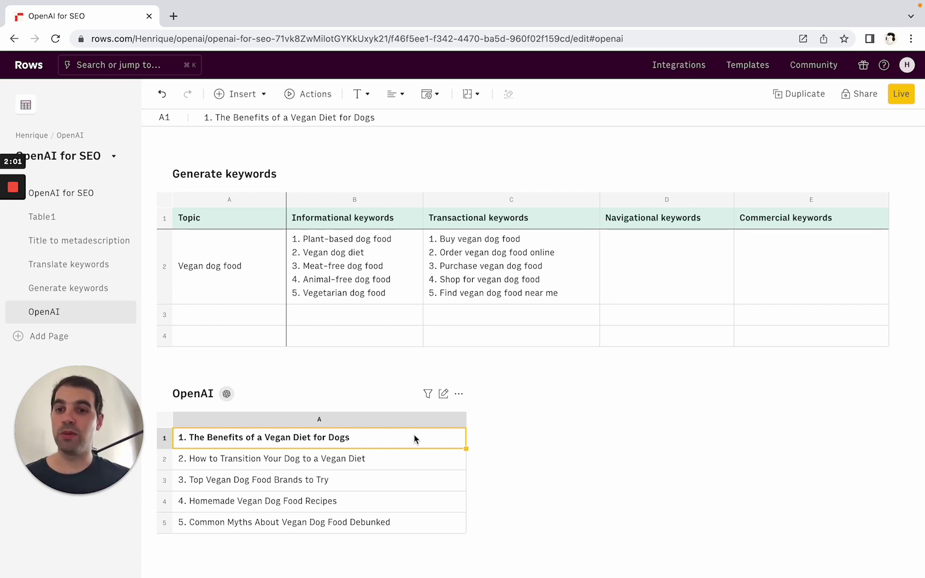
key(Tab)
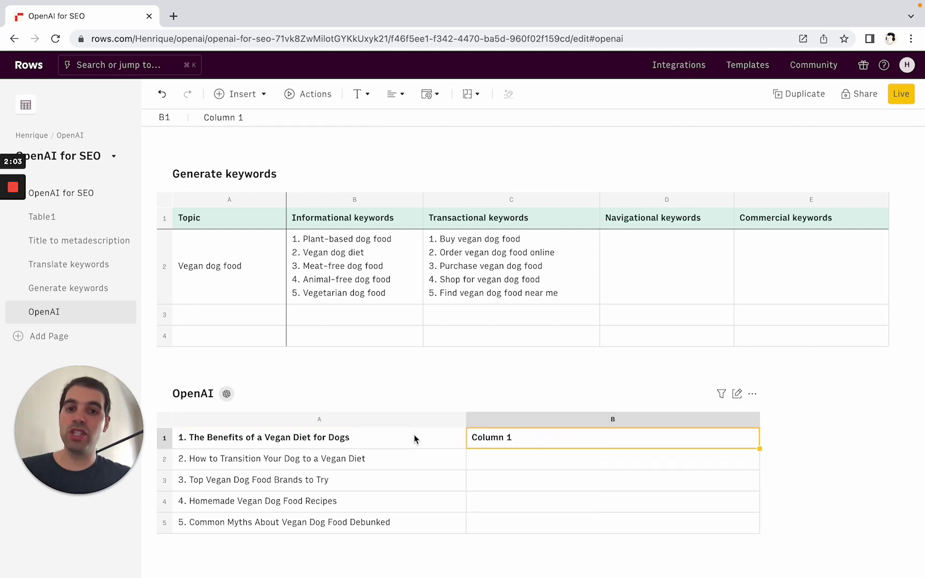
text(=len)
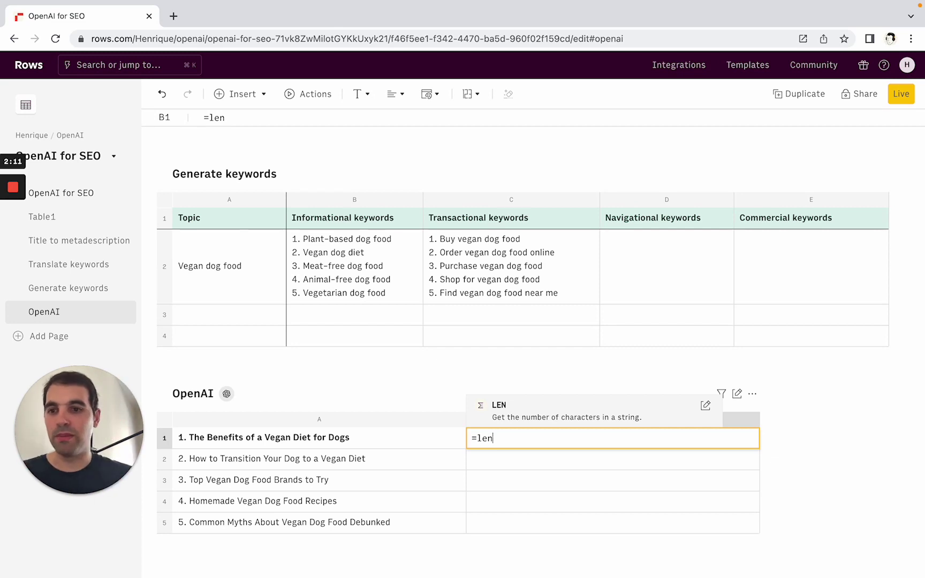
key(Escape)
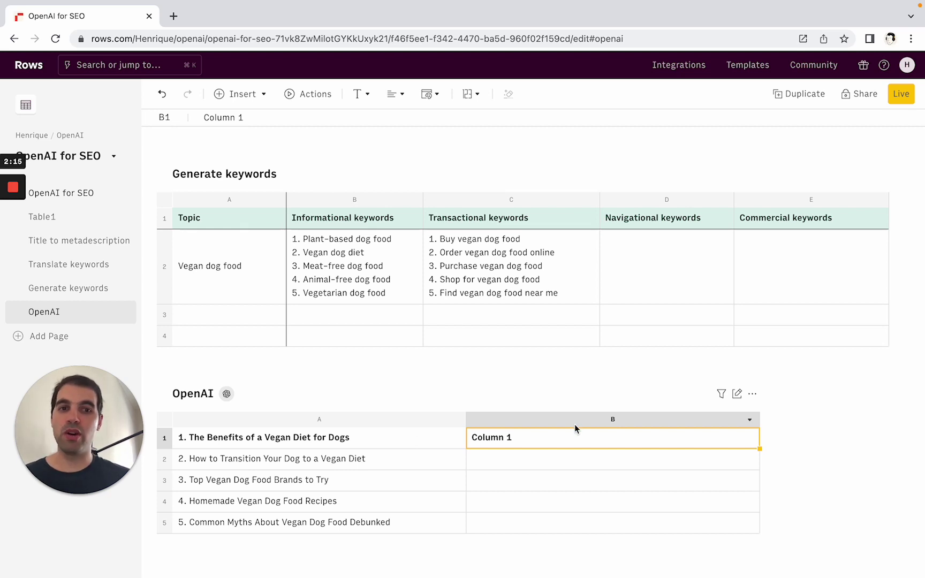
Review B2's ASK_OPENAI formula, then begin an =ASK_OPENAI( formula in Outline cell C2.
scroll(535, 431, up, 6)
scroll(425, 433, up, 4)
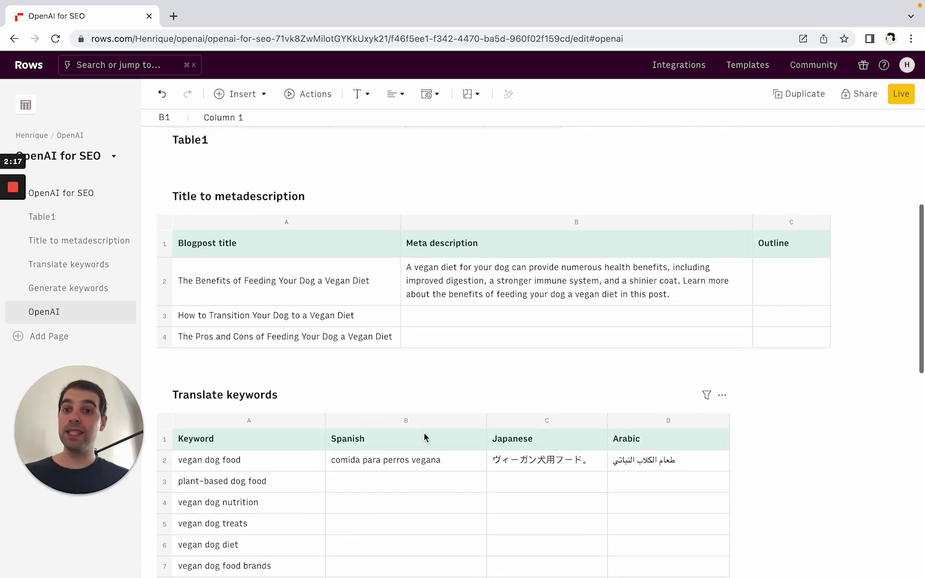
click(319, 296)
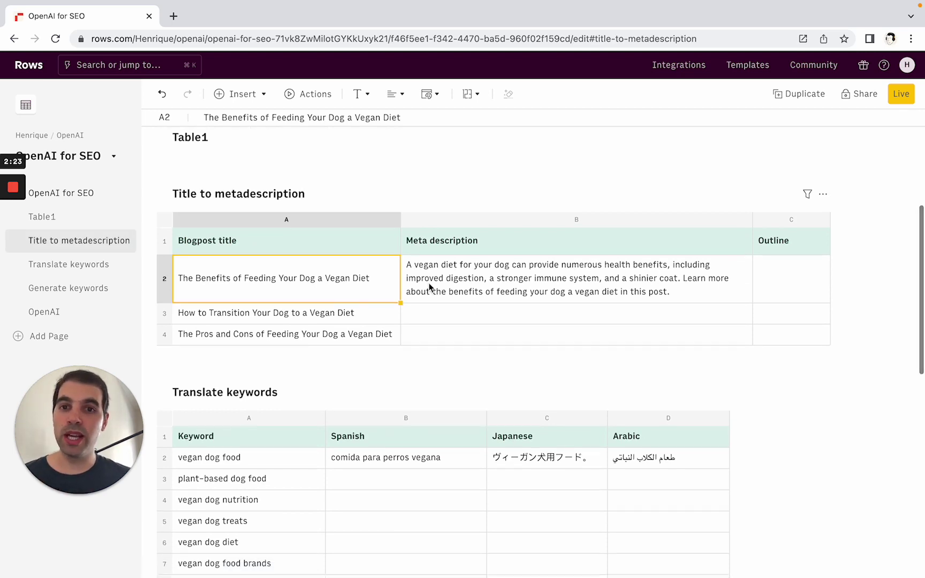
click(426, 287)
scroll(429, 282, down, 1)
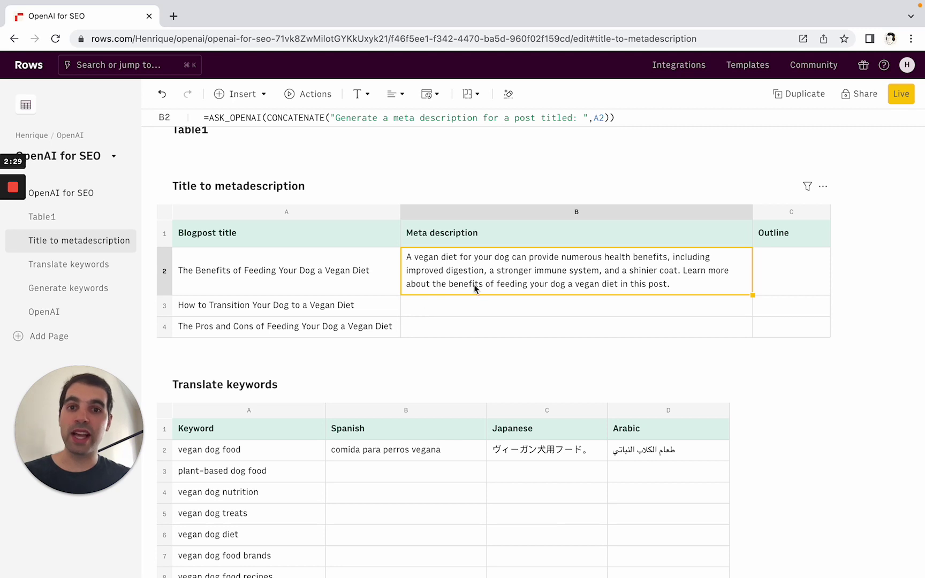
click(765, 274)
text(=ask)
key(Tab)
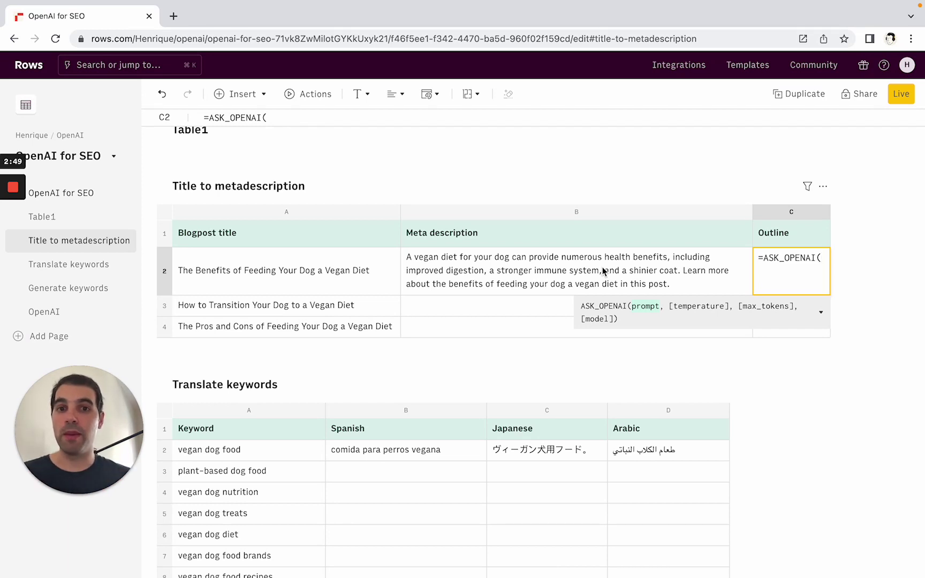
Review the CONCATENATE prompt in B2's meta description formula and commit it unchanged.
click(537, 273)
double_click(537, 273)
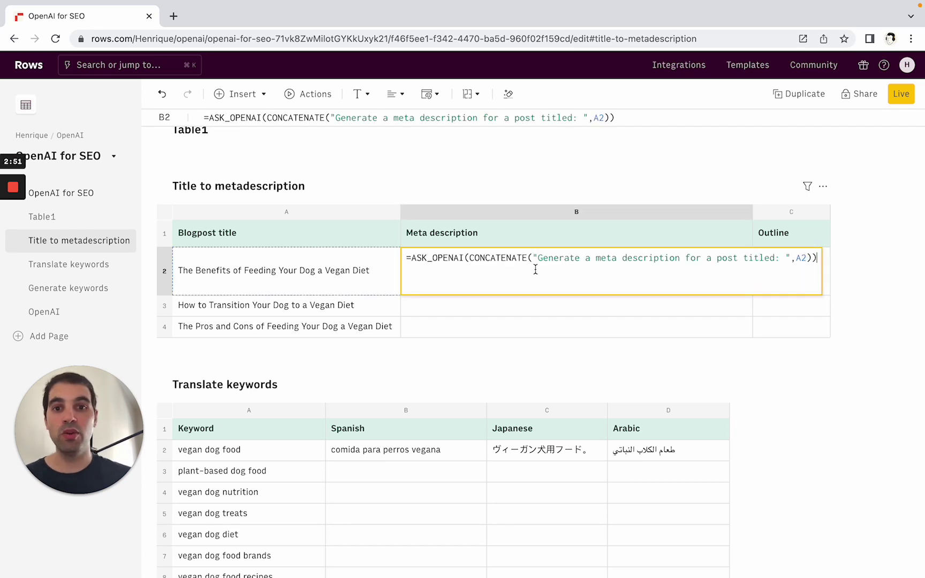
click(451, 259)
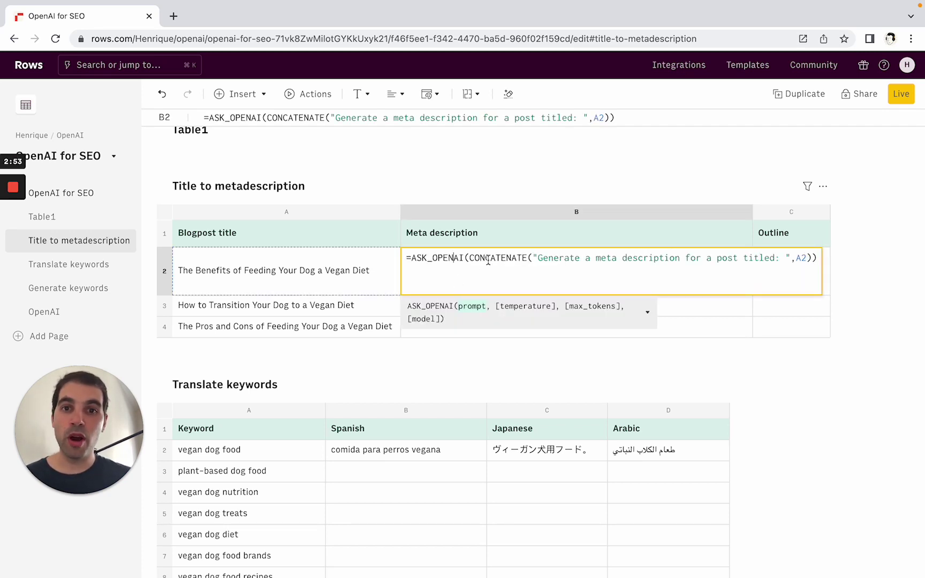
click(488, 260)
drag(538, 259, 795, 258)
click(795, 257)
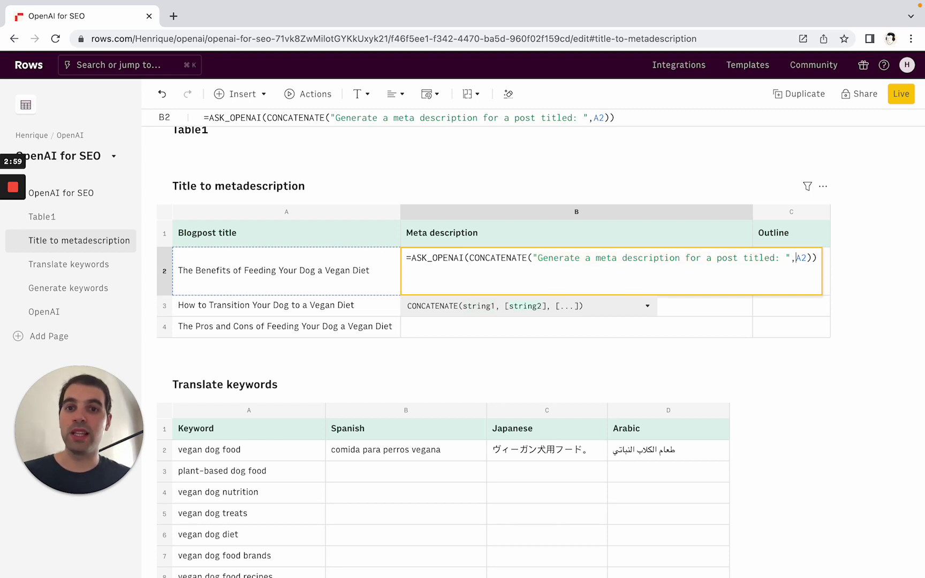
key(Return)
Fill the meta description formula down to B3 and B4 to generate their descriptions.
drag(753, 295, 752, 326)
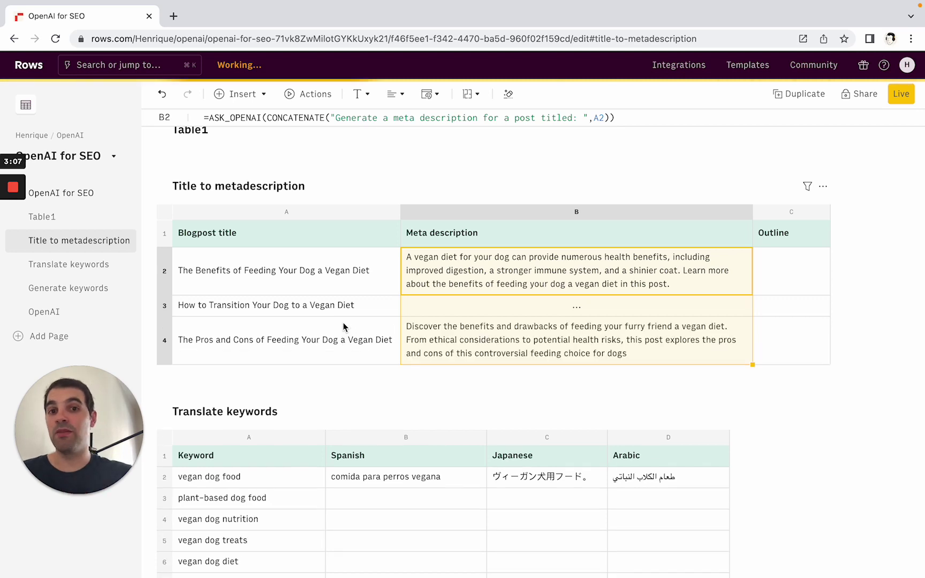
click(458, 331)
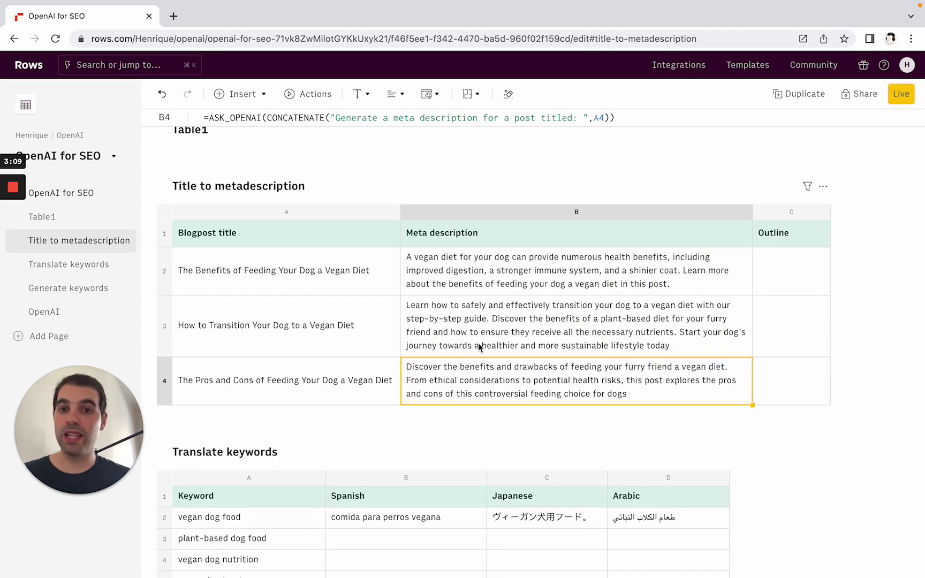
click(289, 342)
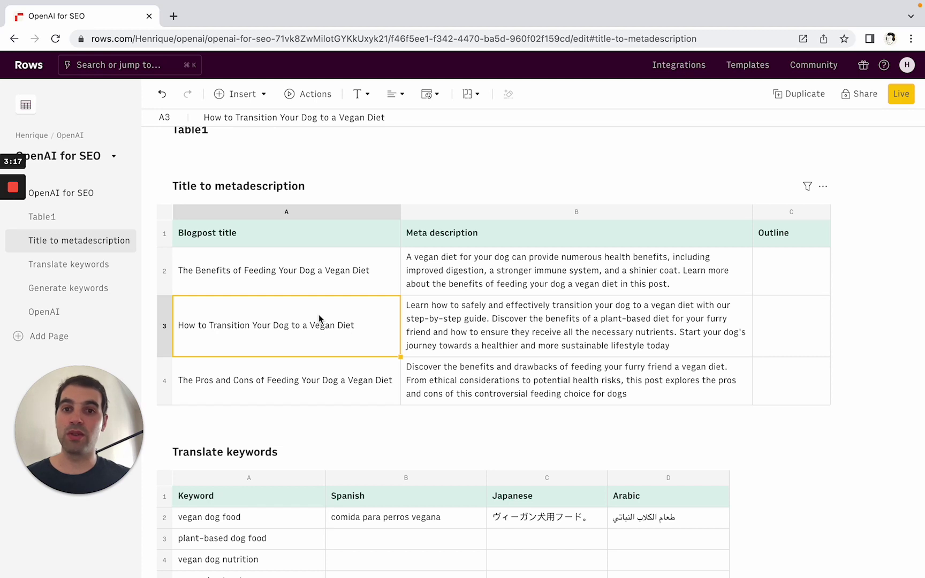
Copy the entire ASK_OPENAI formula from cell B2.
key(Right)
key(Up)
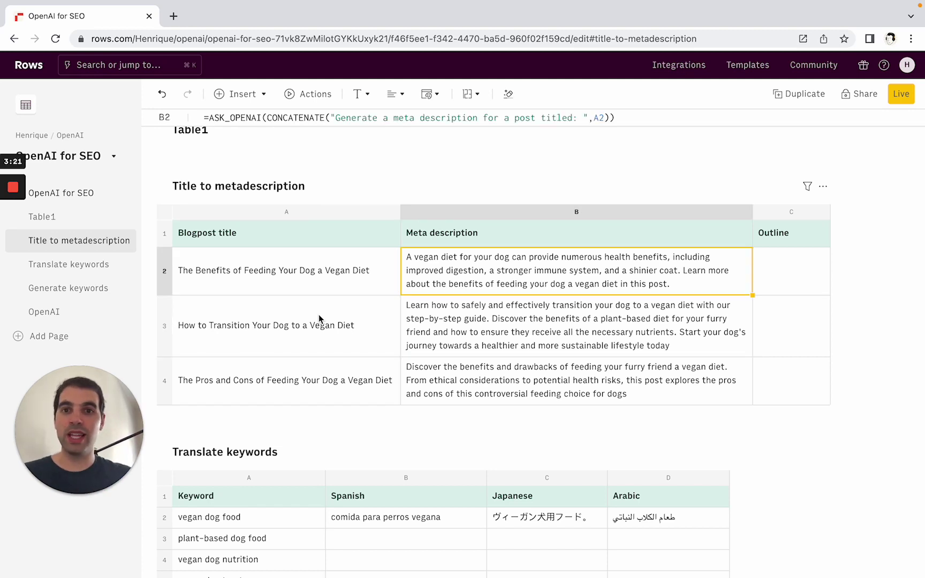
key(Return)
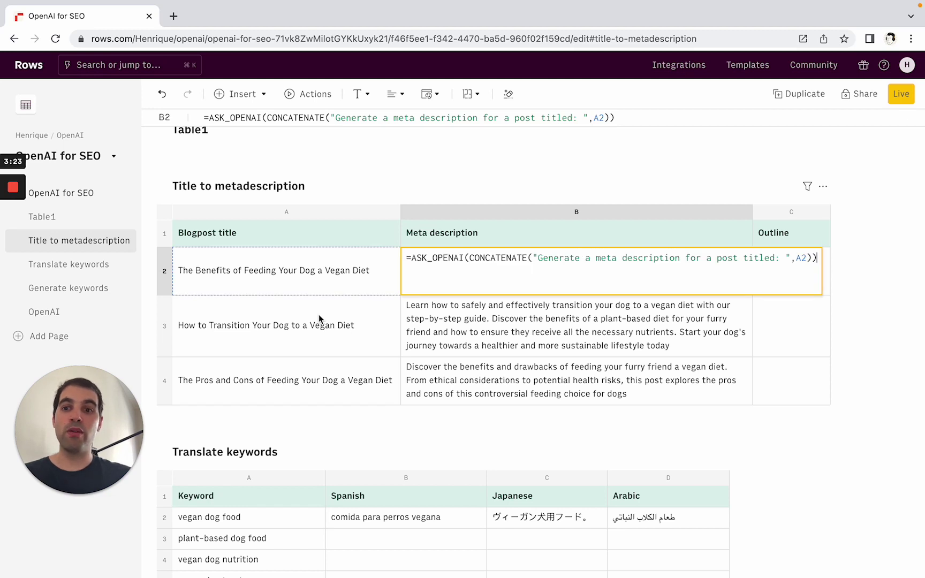
key(super+a)
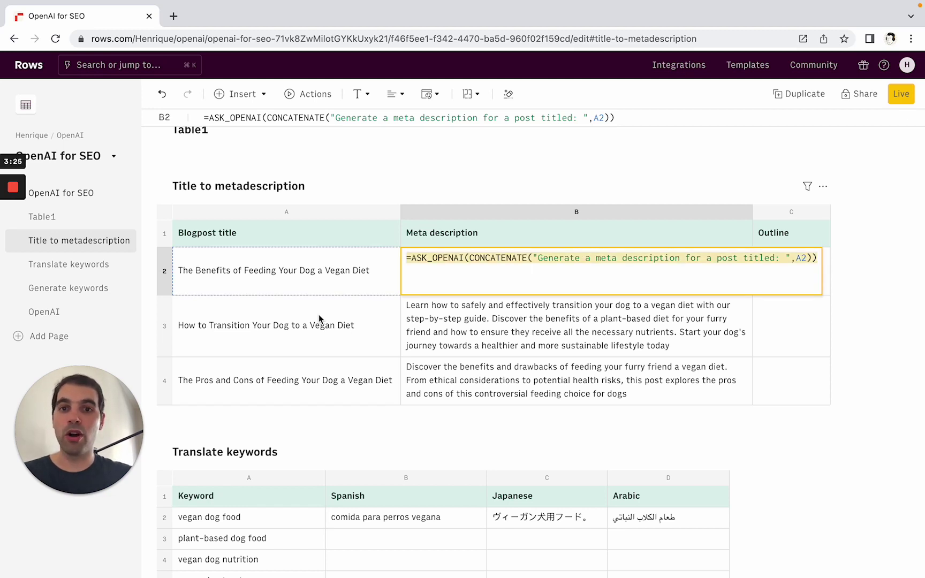
key(super+c)
key(Escape)
Paste the formula into C2, changing the prompt wording to 'blogpost outline'.
key(Right)
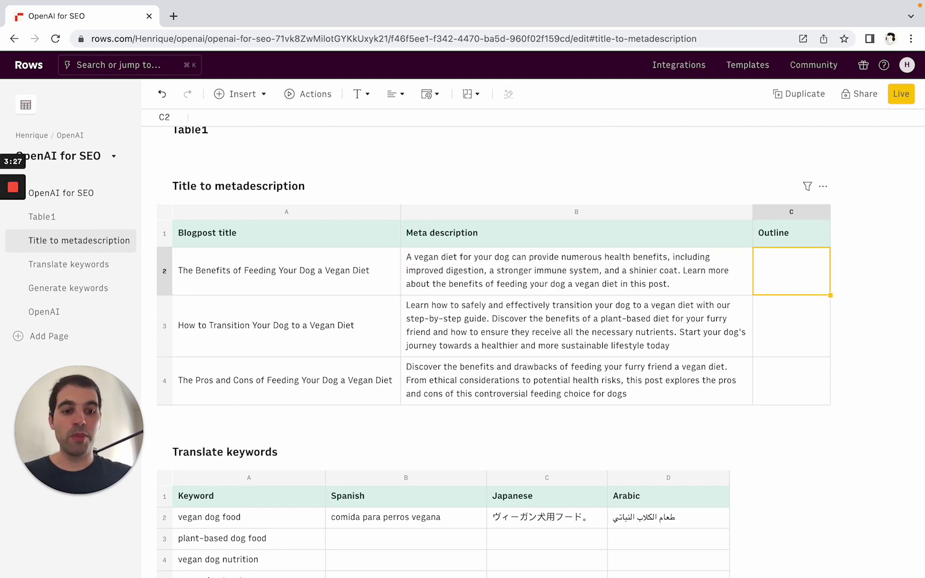
key(Return)
key(super+v)
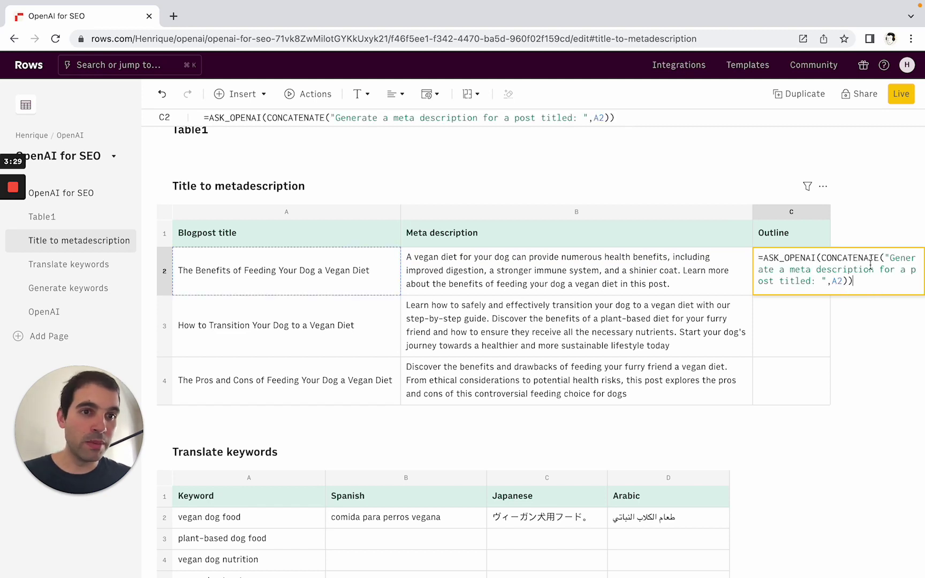
double_click(846, 270)
key(BackSpace)
key(BackSpace)
key(BackSpace)
key(BackSpace)
key(BackSpace)
key(BackSpace)
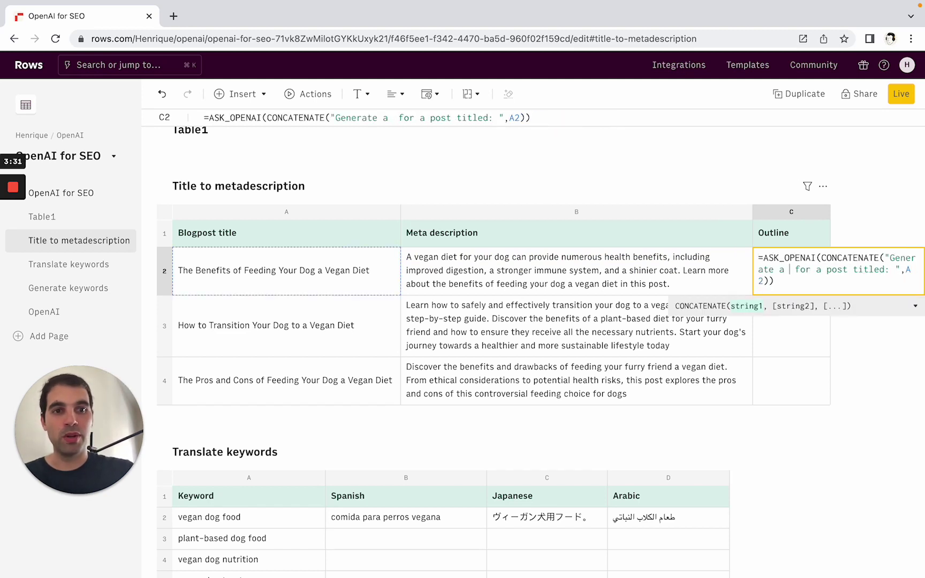
text(blogpost outline)
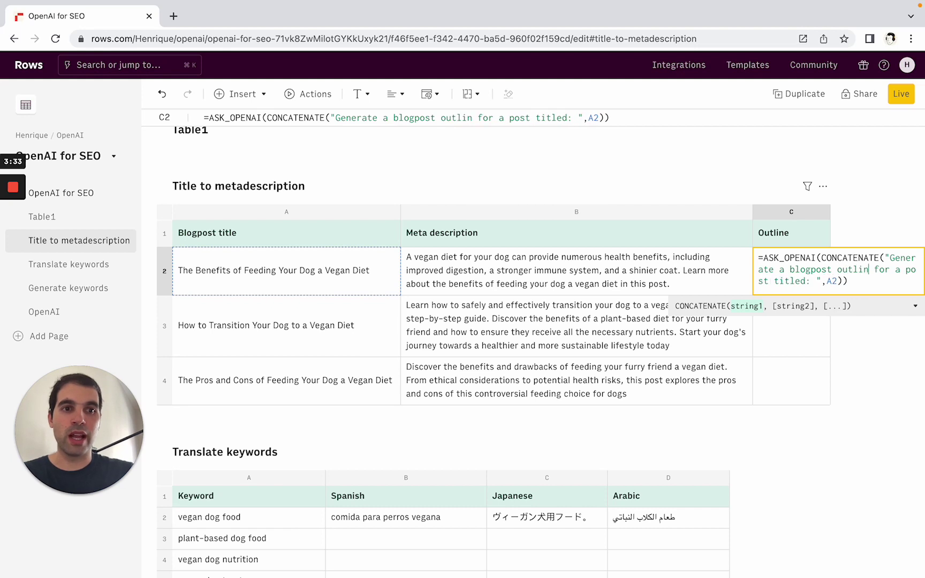
key(Return)
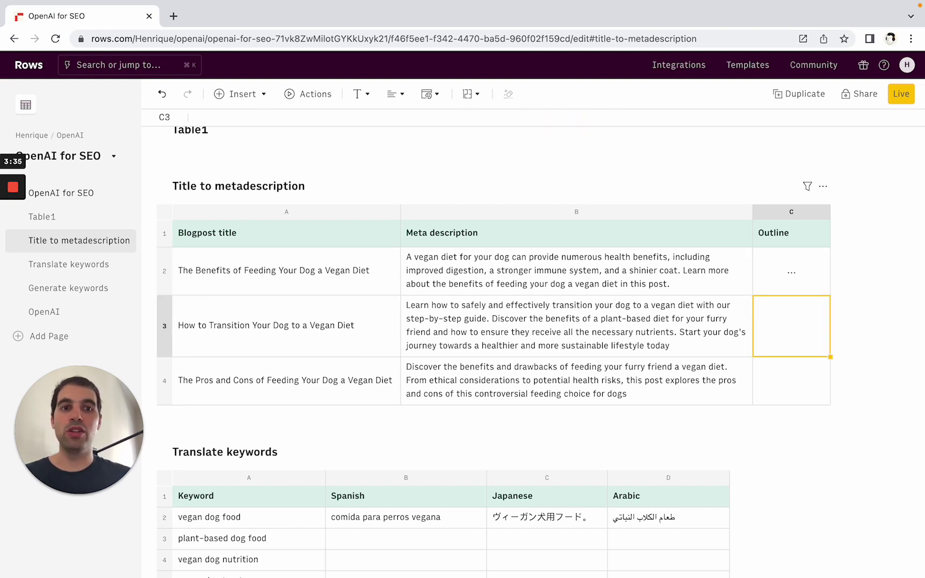
Narrow column B, widen column C, and insert a new empty Table2 beneath the titles table.
drag(752, 212, 624, 222)
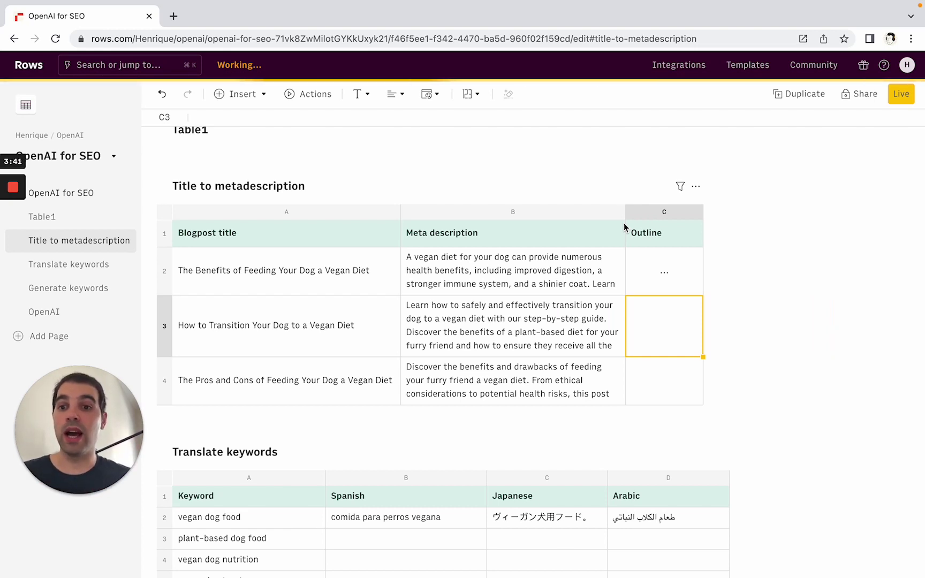
drag(705, 213, 786, 213)
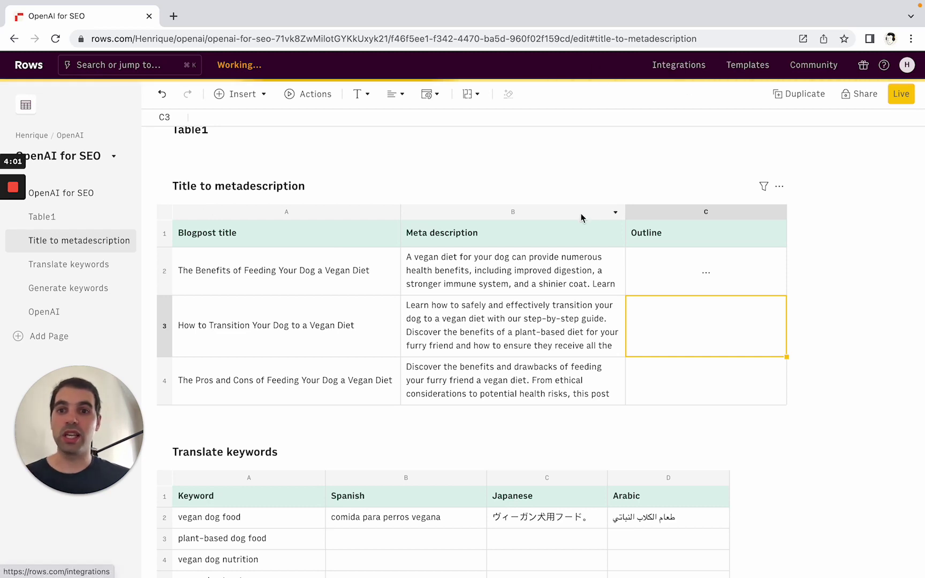
click(358, 424)
mouse_move(372, 437)
click(369, 410)
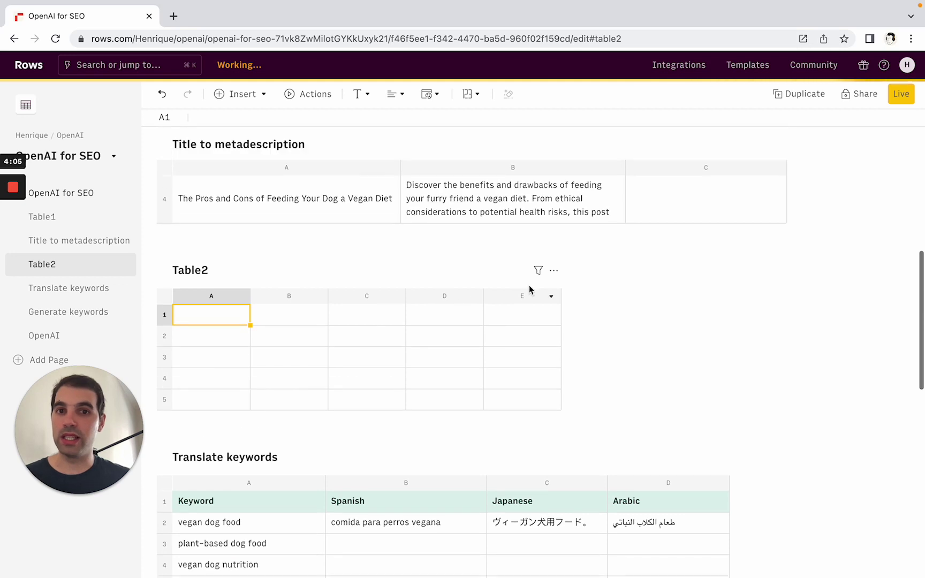
Delete the empty Table2 and confirm the deletion.
click(554, 270)
mouse_move(603, 514)
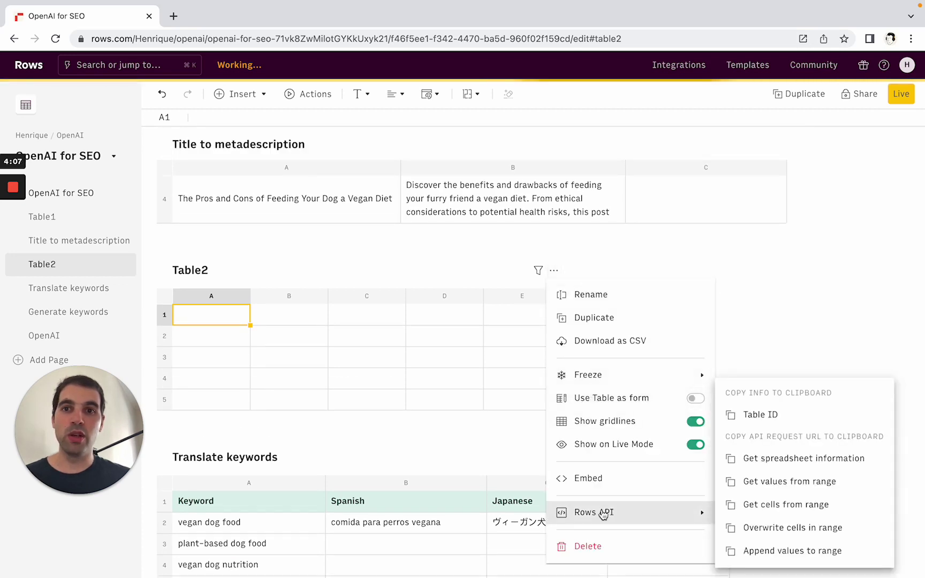
click(587, 547)
click(587, 343)
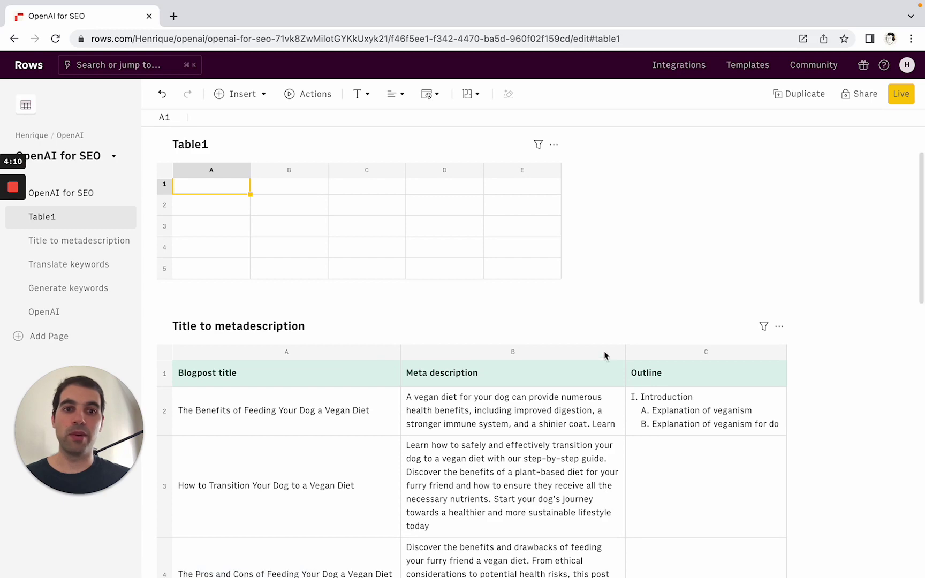
Stretch row 2 taller to reveal C2's outline through Ethical Benefits and Common Misconceptions.
scroll(657, 396, down, 2)
click(658, 377)
drag(166, 380, 172, 516)
scroll(227, 445, down, 3)
drag(168, 427, 169, 577)
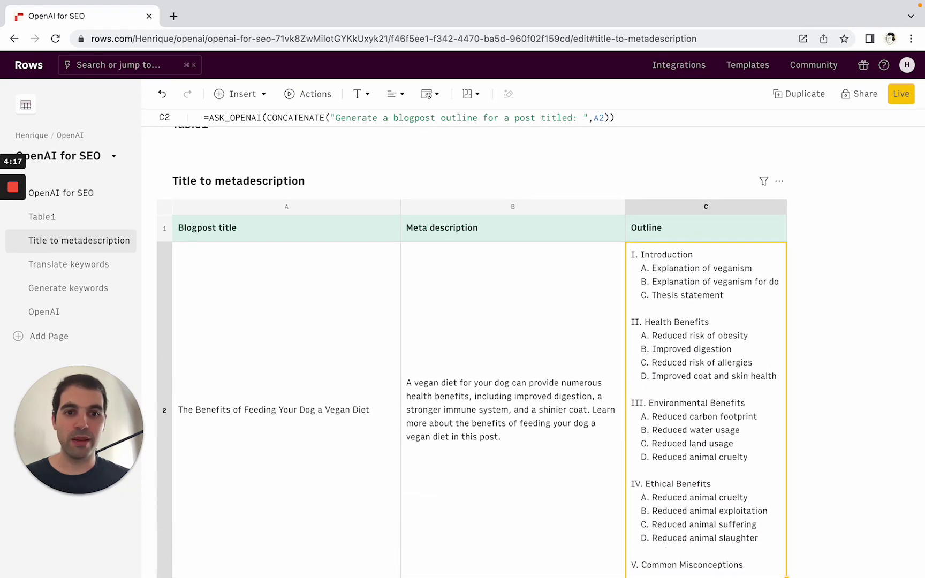
Widen Outline column C further and shrink row 2 back to a compact height.
click(169, 576)
scroll(210, 479, down, 2)
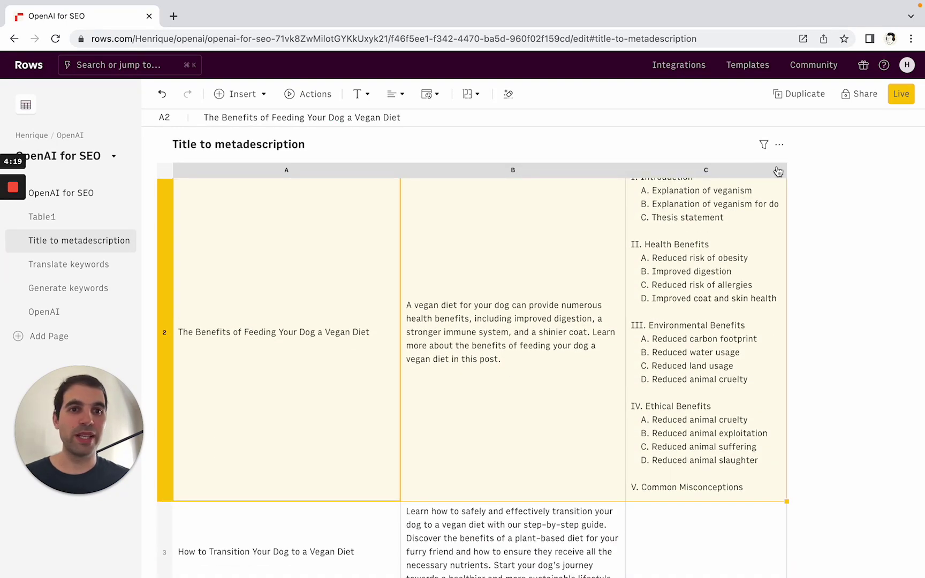
drag(786, 164, 894, 163)
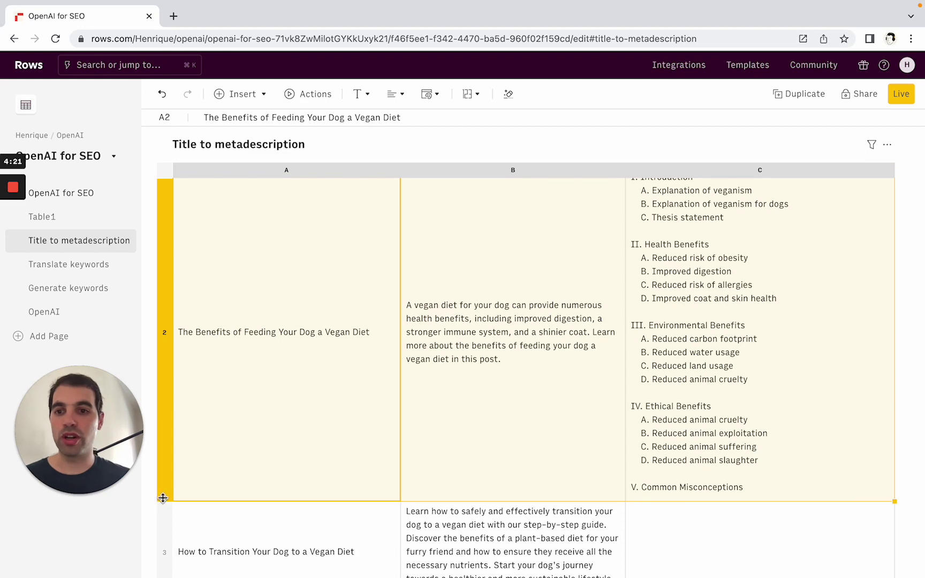
drag(162, 498, 206, 236)
click(345, 268)
scroll(344, 270, up, 1)
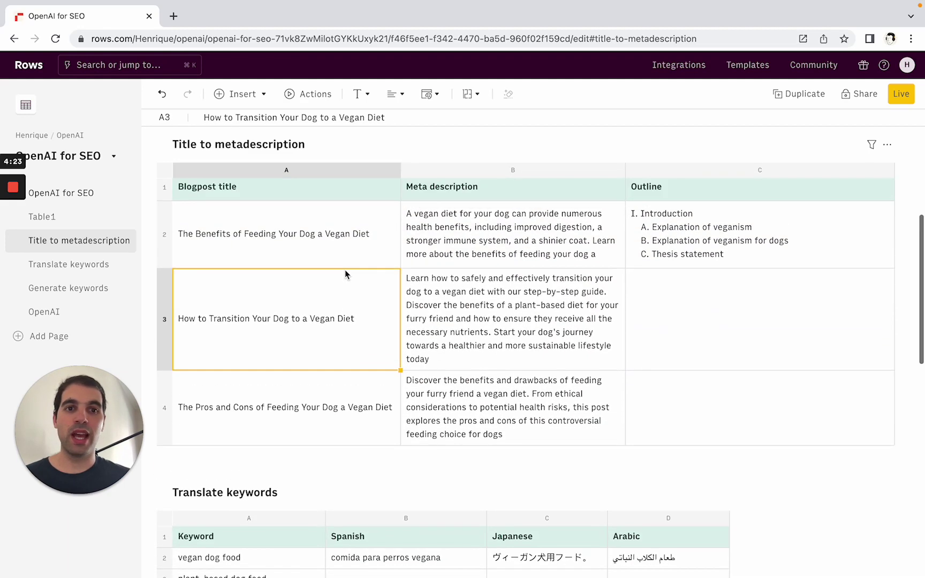
scroll(471, 270, down, 1)
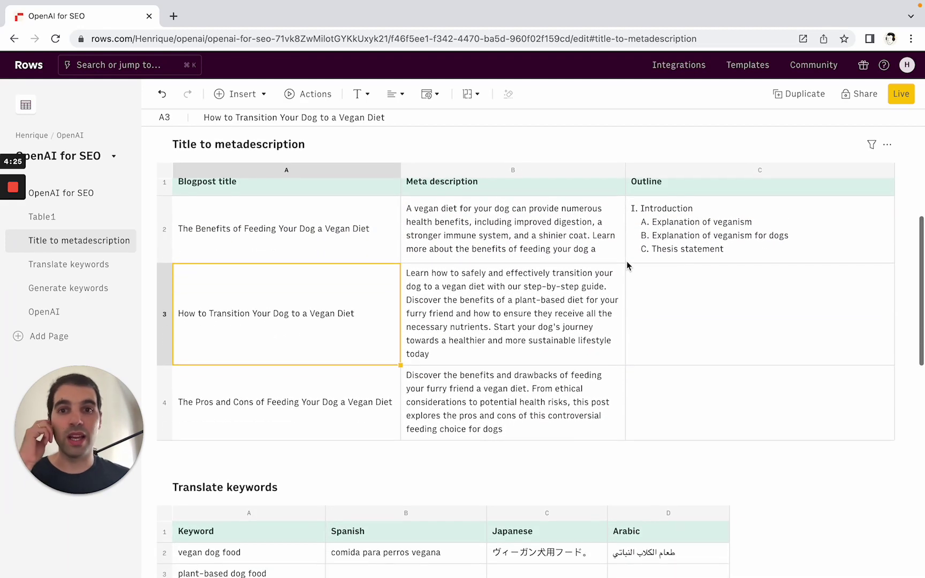
scroll(626, 260, down, 1)
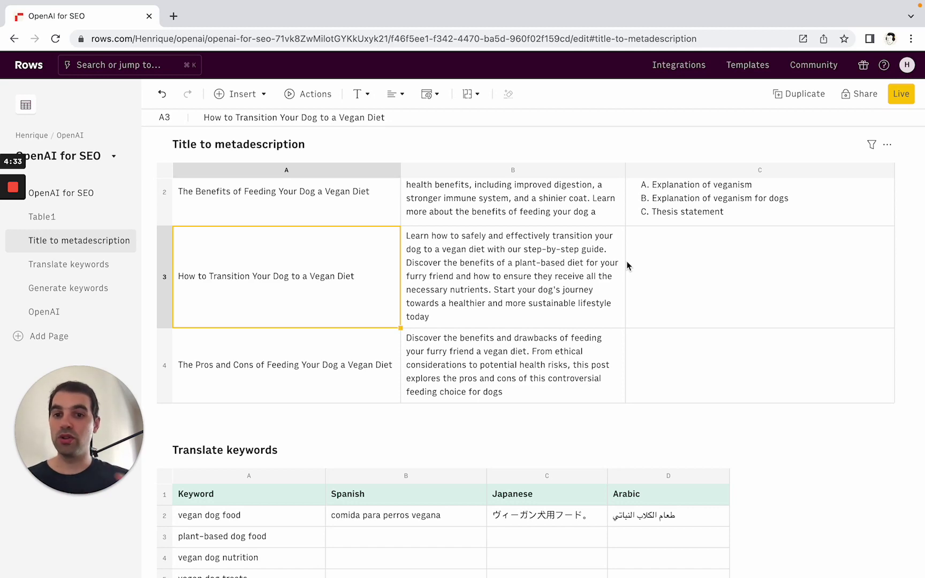
Inspect B2's Spanish TRANSLATE_OPENAI formula, then start and cancel a TRANSLATE_OPENAI formula in E2.
scroll(510, 276, down, 8)
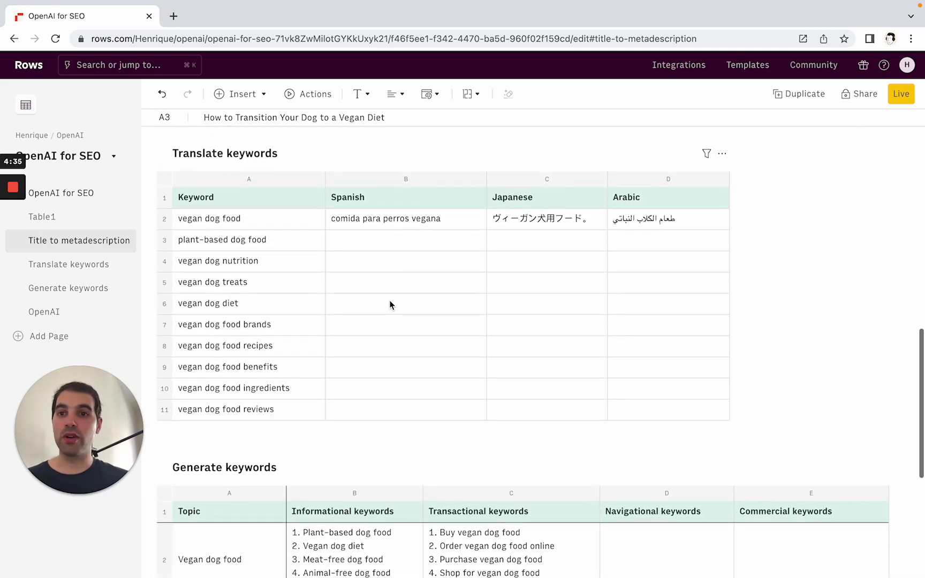
scroll(390, 305, up, 1)
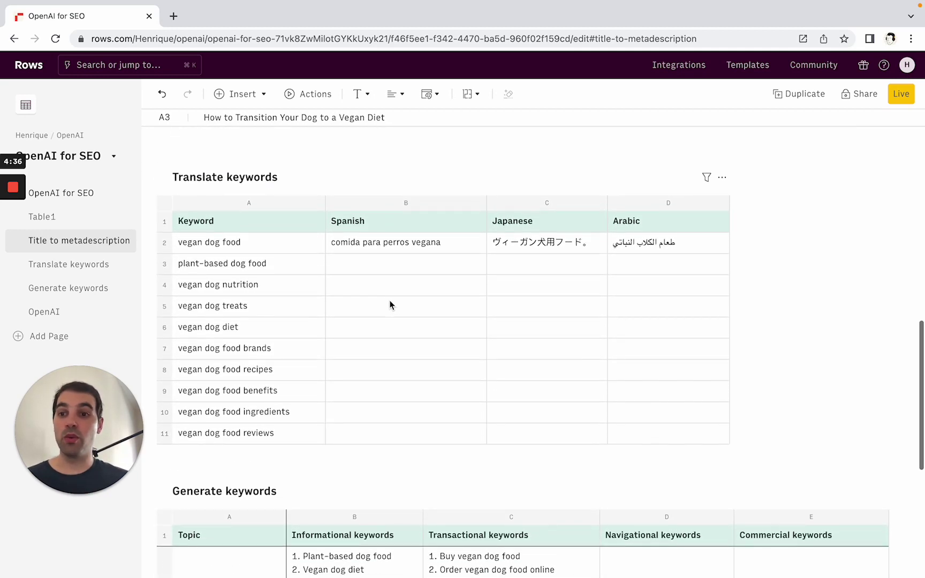
click(381, 246)
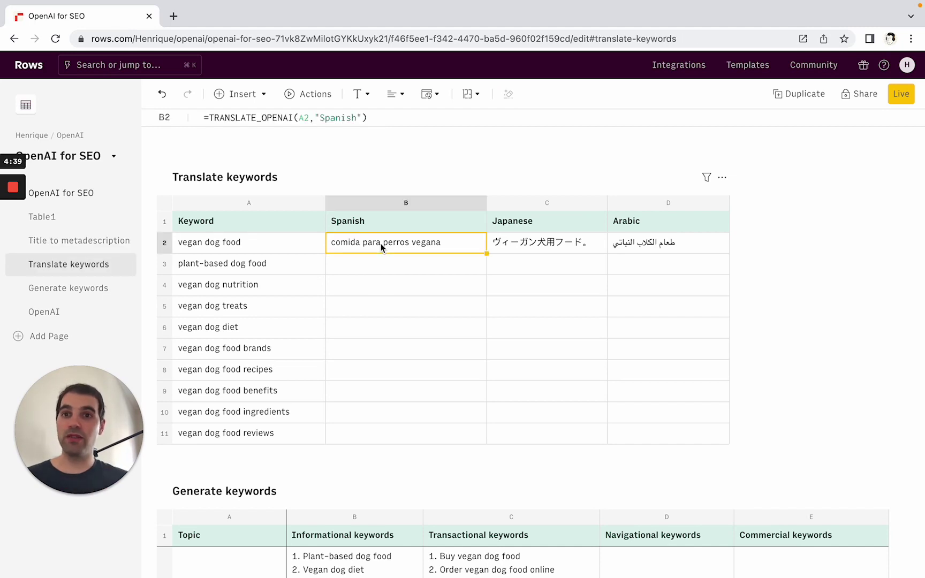
key(Right)
key(Right)
key(Right)
text(=t)
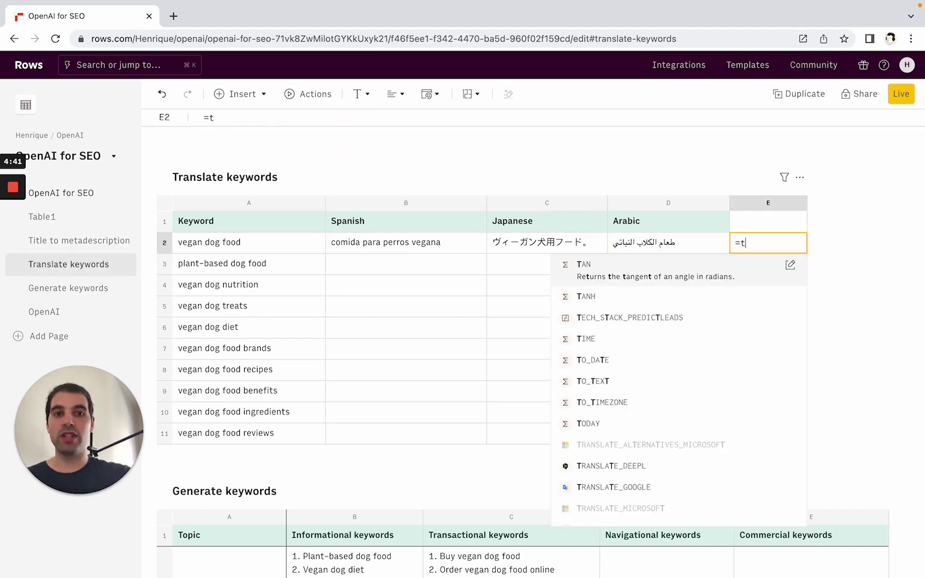
text(ranslat)
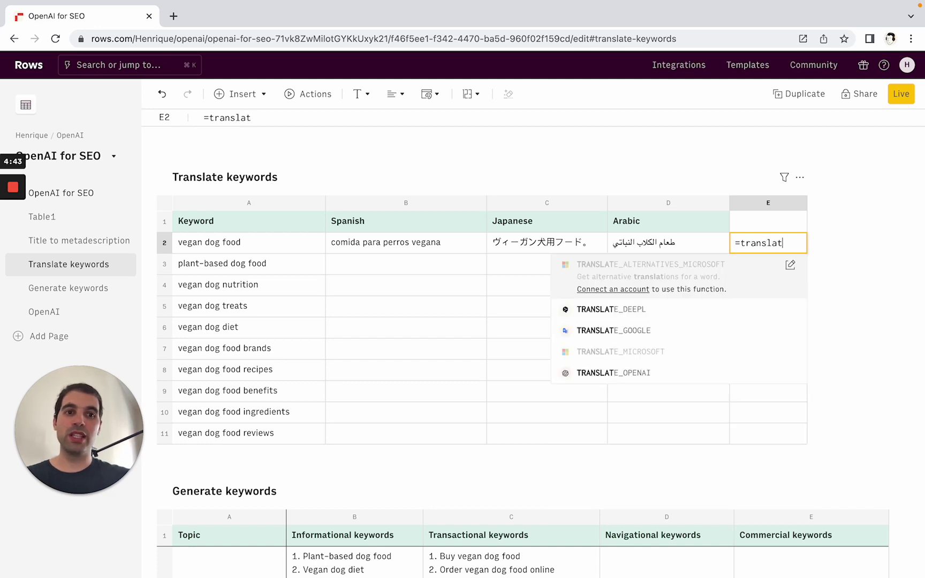
key(Down)
key(Down)
key(Down)
key(Down)
key(Return)
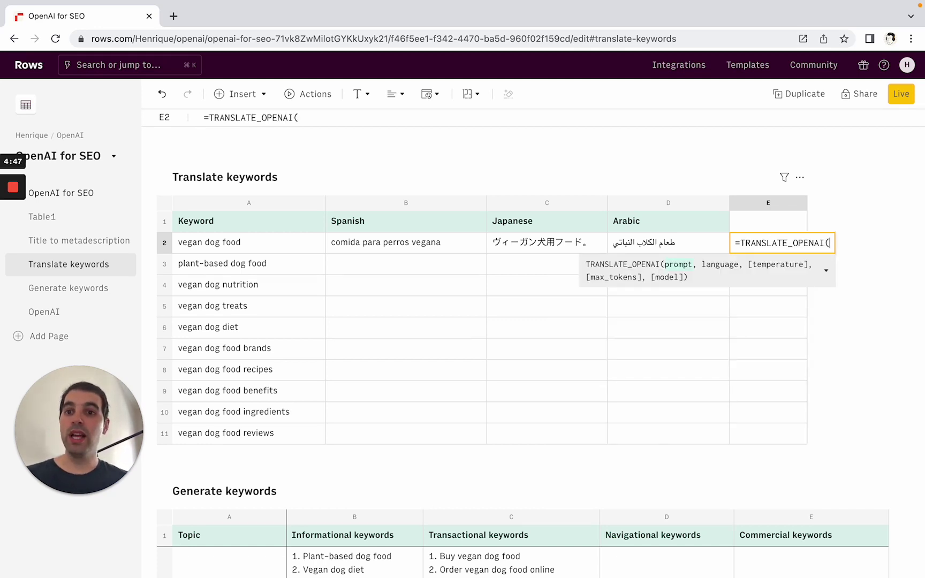
key(Escape)
Review the keywords A2:A11 and the Spanish, Japanese and Arabic translation formulas in row 2.
click(235, 245)
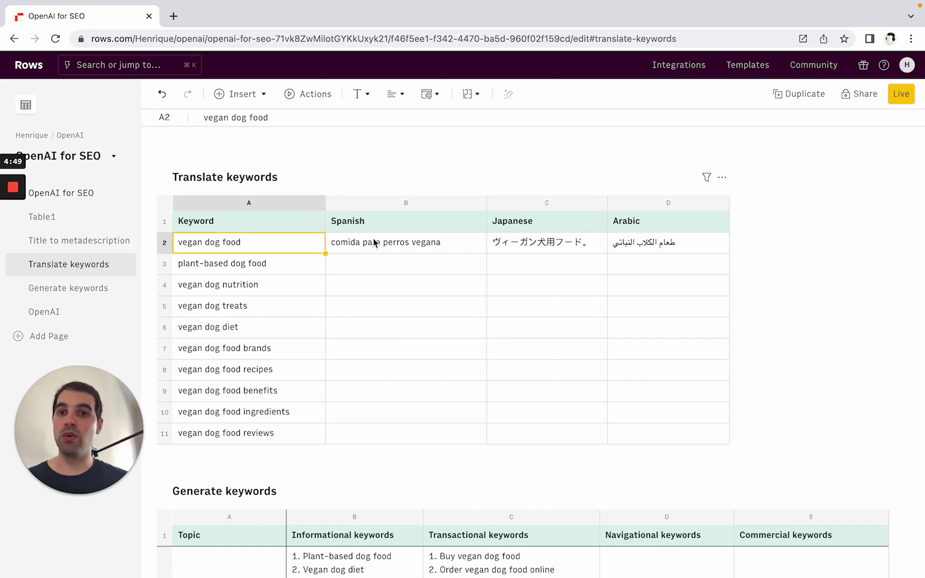
drag(248, 244, 229, 443)
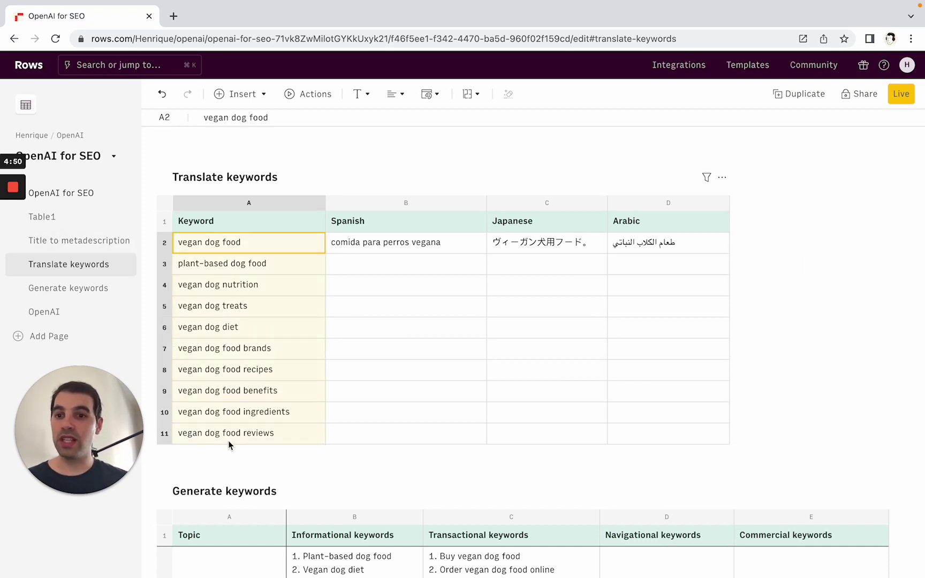
click(397, 245)
click(358, 226)
click(567, 225)
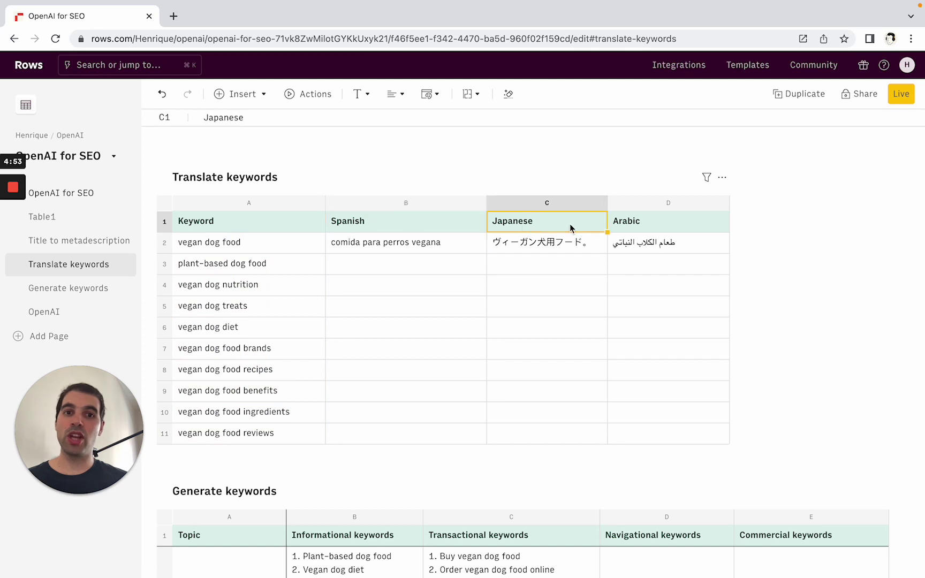
click(628, 228)
click(413, 245)
double_click(411, 242)
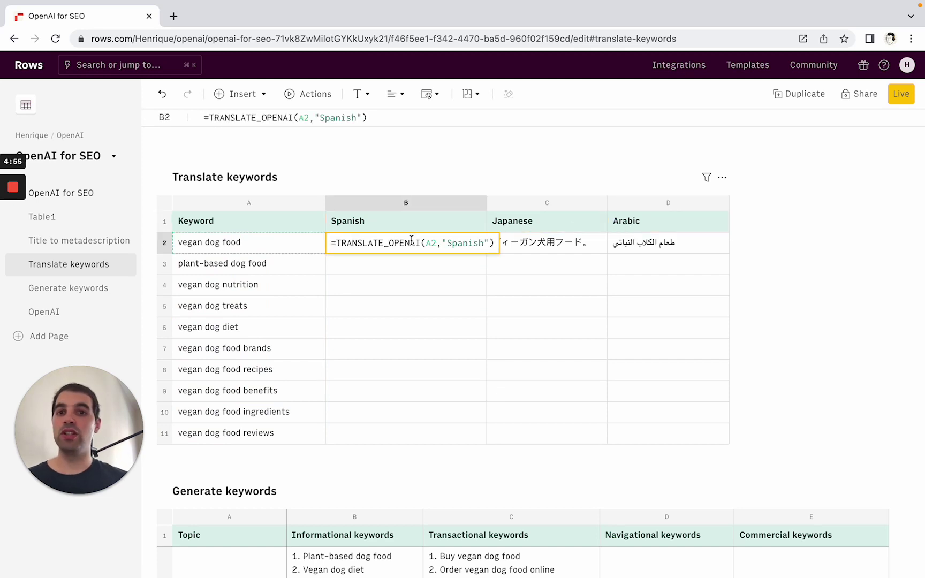
click(400, 243)
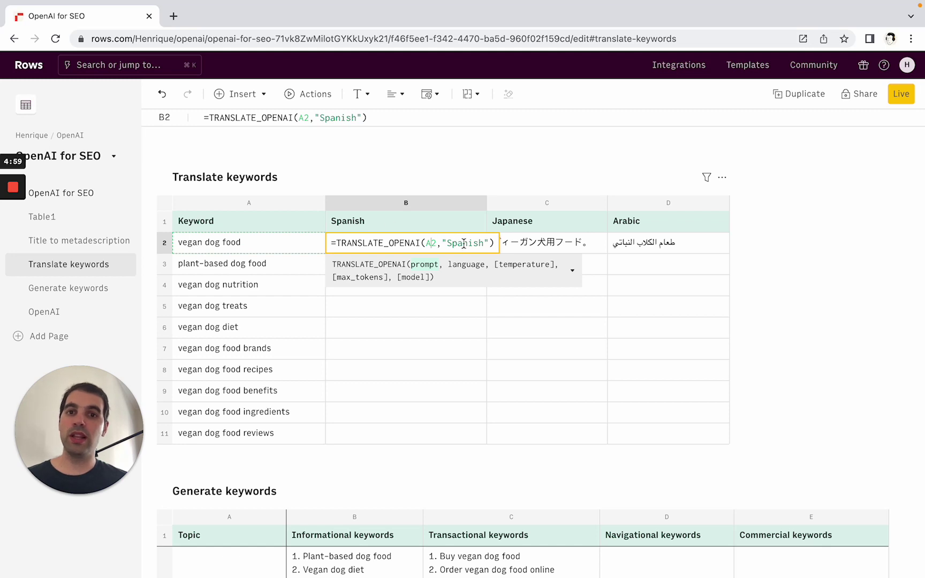
key(Escape)
click(519, 246)
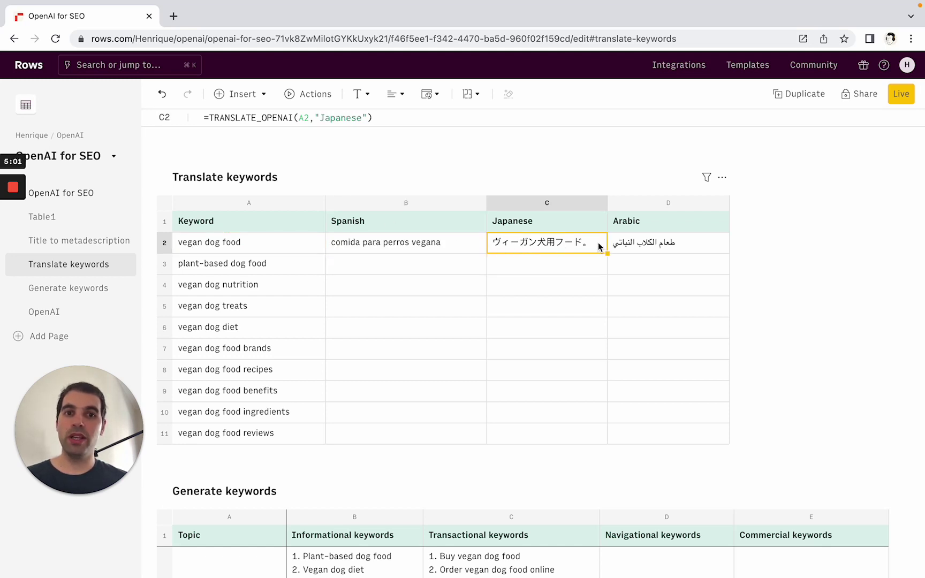
click(638, 246)
Copy the B2:D2 translation formulas down to row 11 and widen the Spanish column.
drag(485, 251, 721, 435)
click(528, 335)
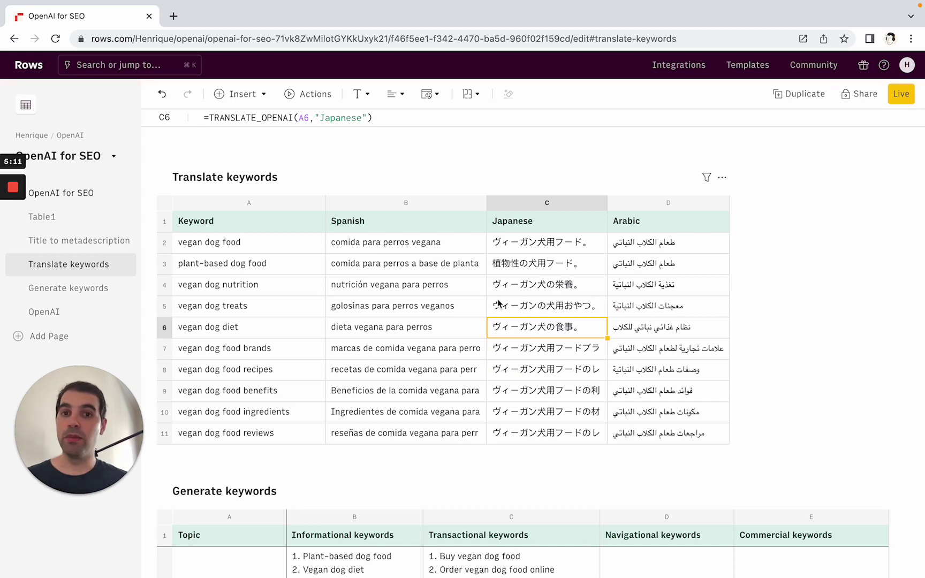
drag(484, 201, 501, 198)
scroll(446, 307, down, 1)
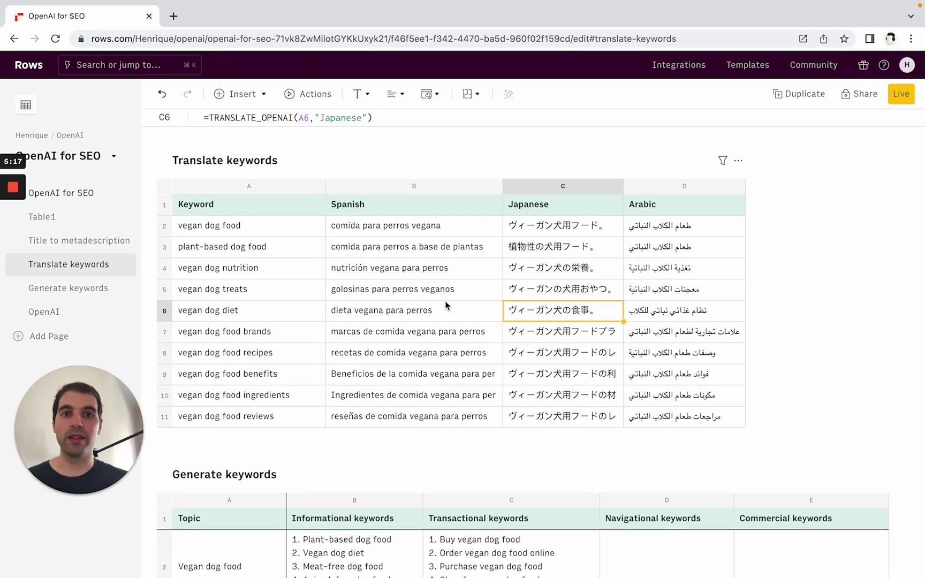
scroll(443, 301, down, 5)
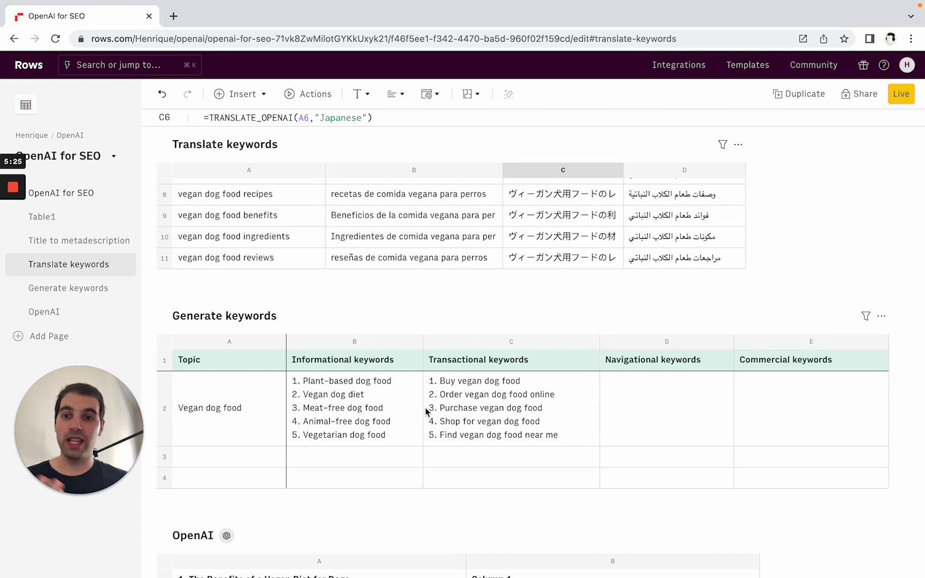
click(217, 418)
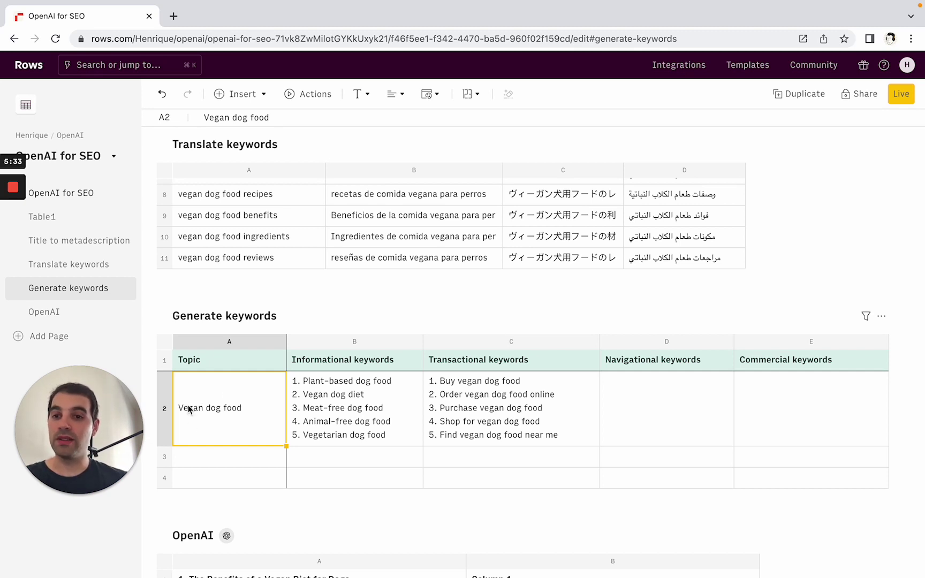
click(325, 362)
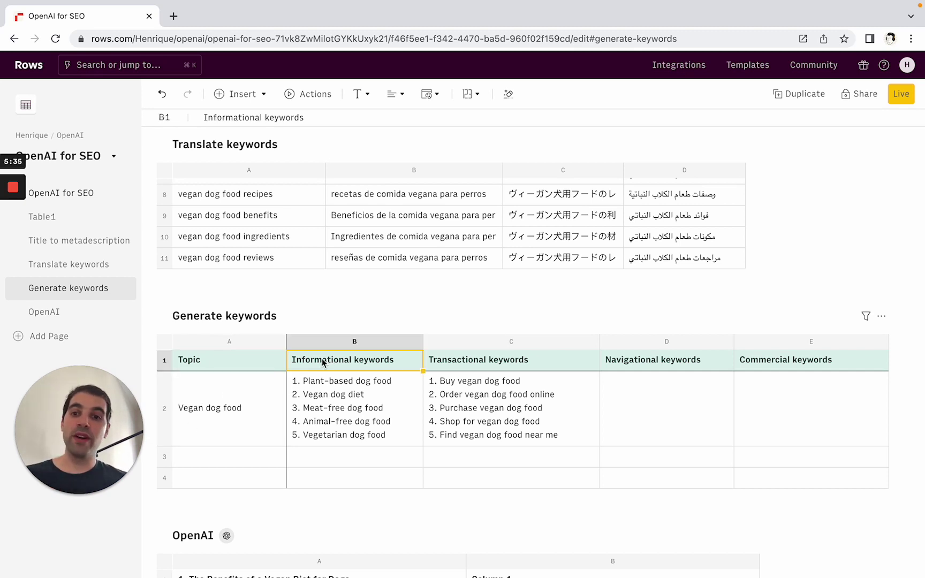
click(465, 360)
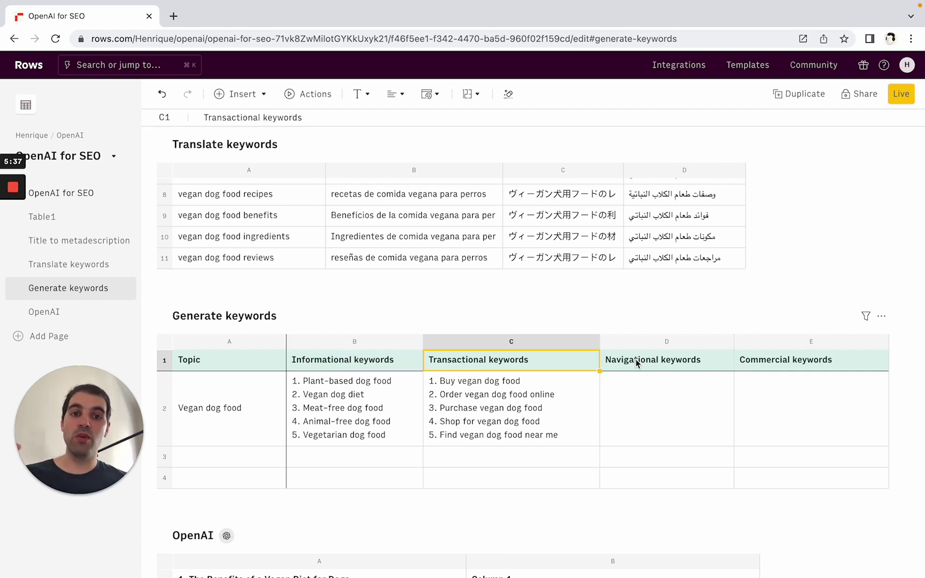
click(650, 361)
click(769, 363)
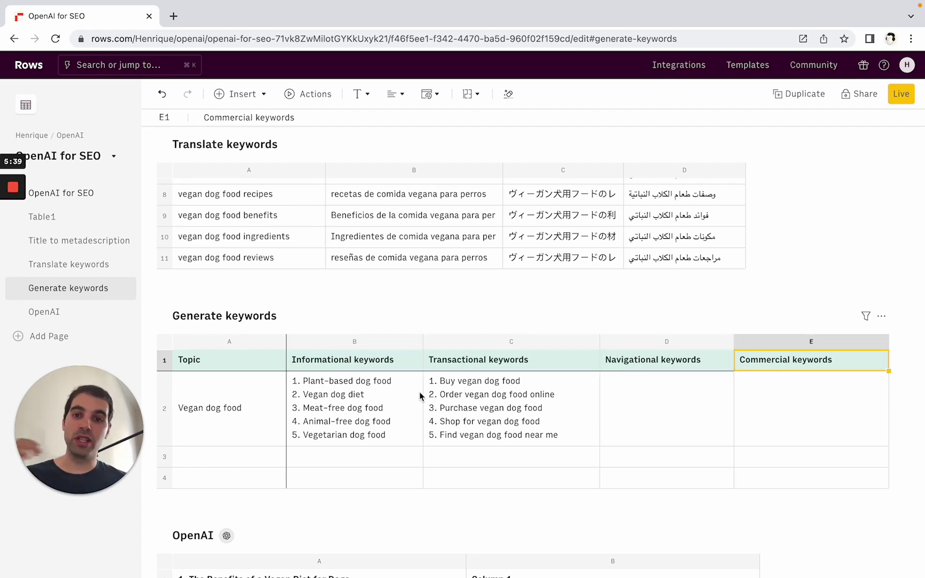
click(473, 397)
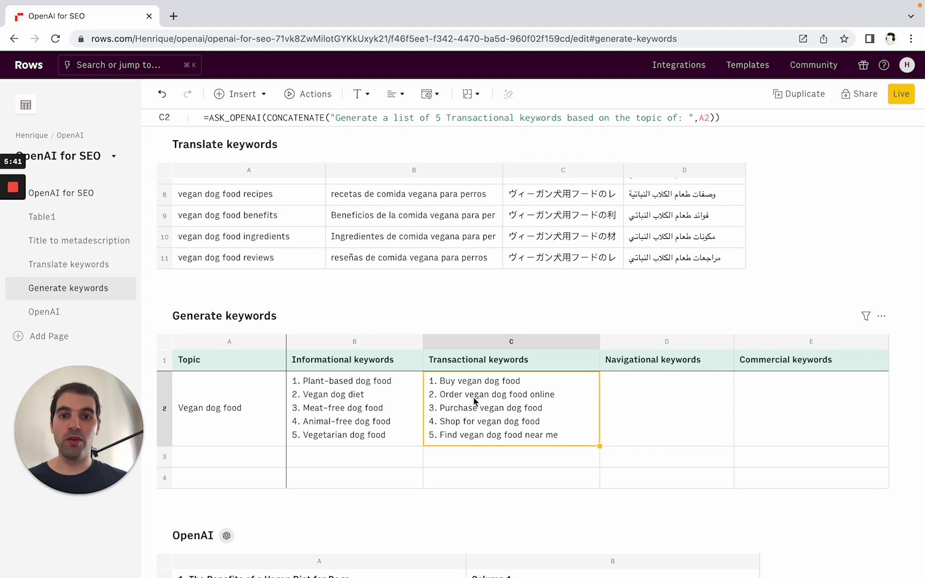
key(Return)
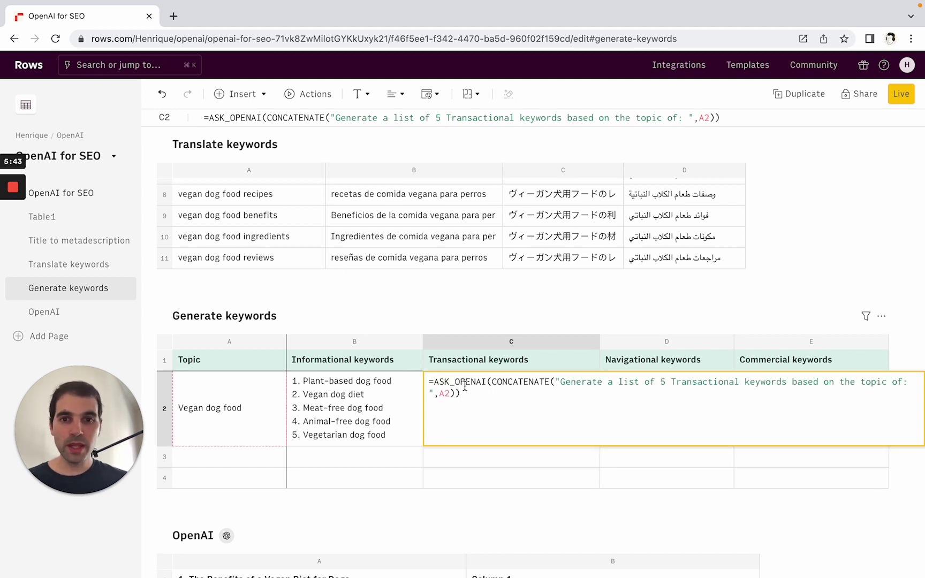
click(465, 383)
click(503, 382)
drag(559, 382, 834, 382)
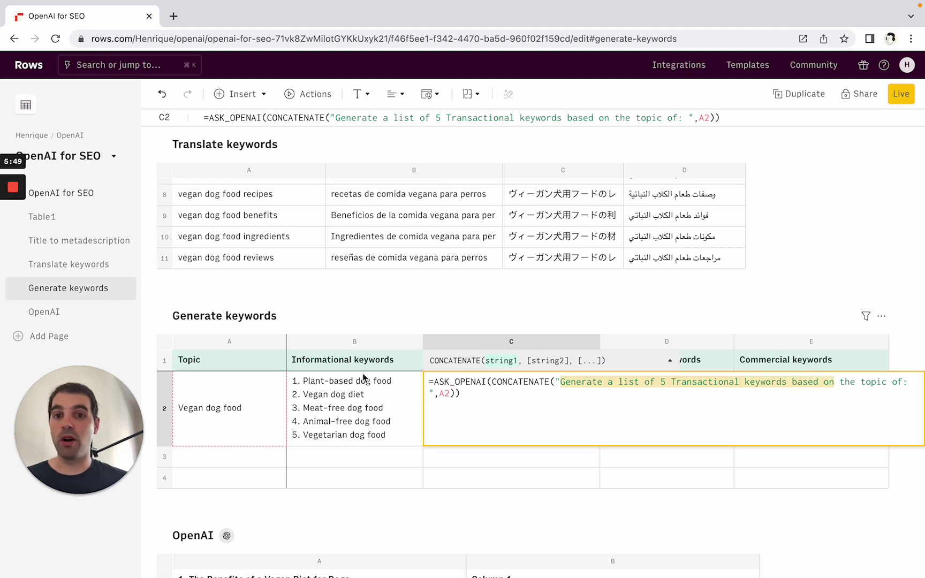
drag(485, 395, 422, 381)
Copy C2's keyword formula into D2 with the prompt's 'Transactional' changed to 'Nagivational'.
key(super+c)
key(Escape)
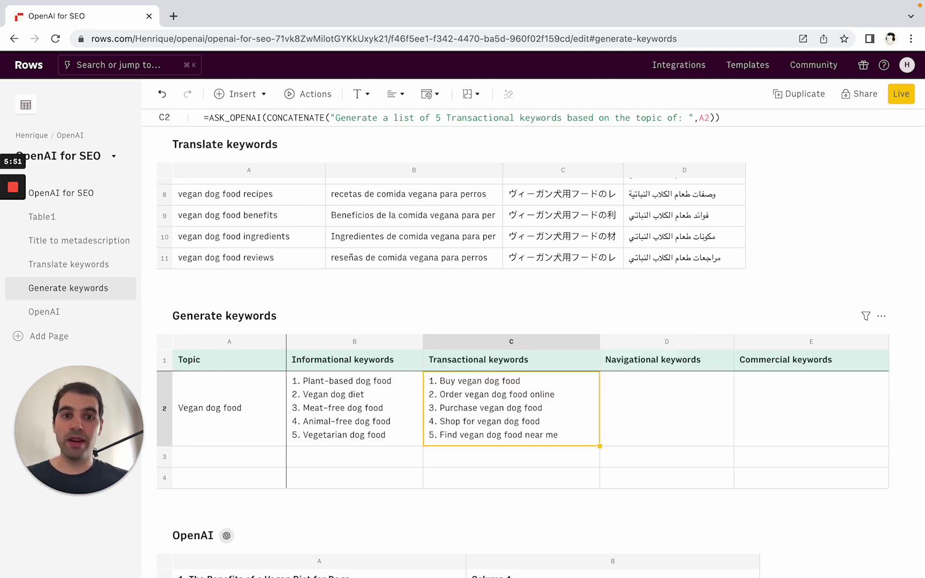
click(605, 390)
key(Return)
key(super+v)
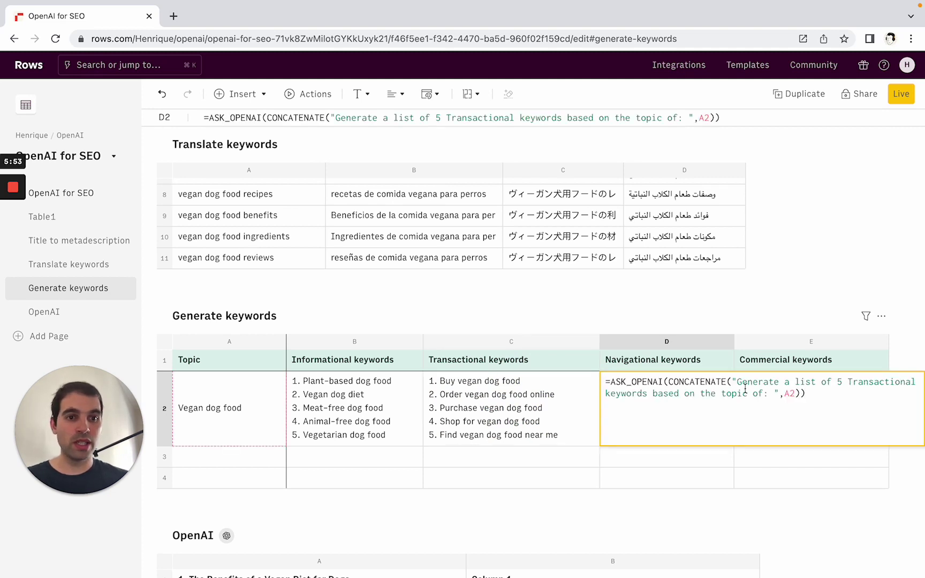
double_click(875, 386)
text(Nagiva)
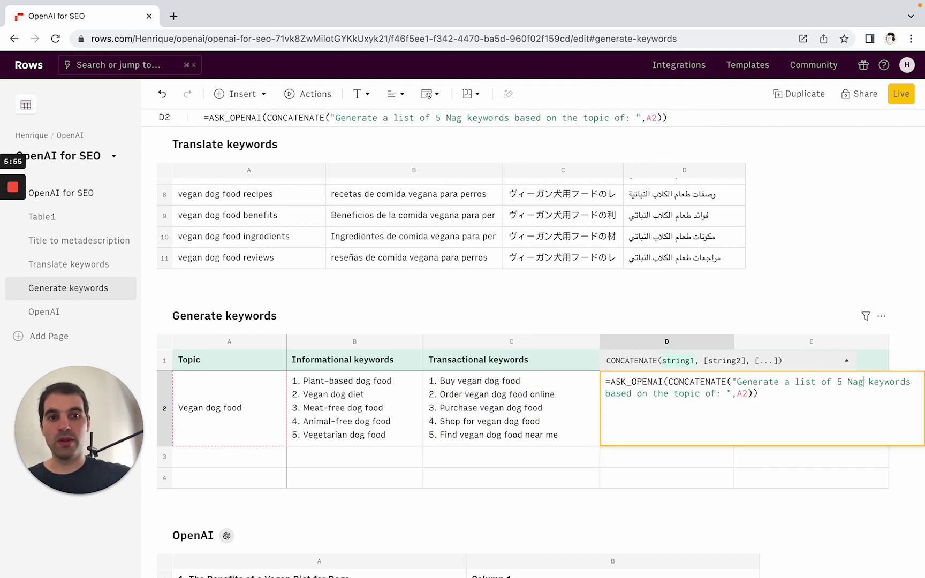
text(tional)
key(Return)
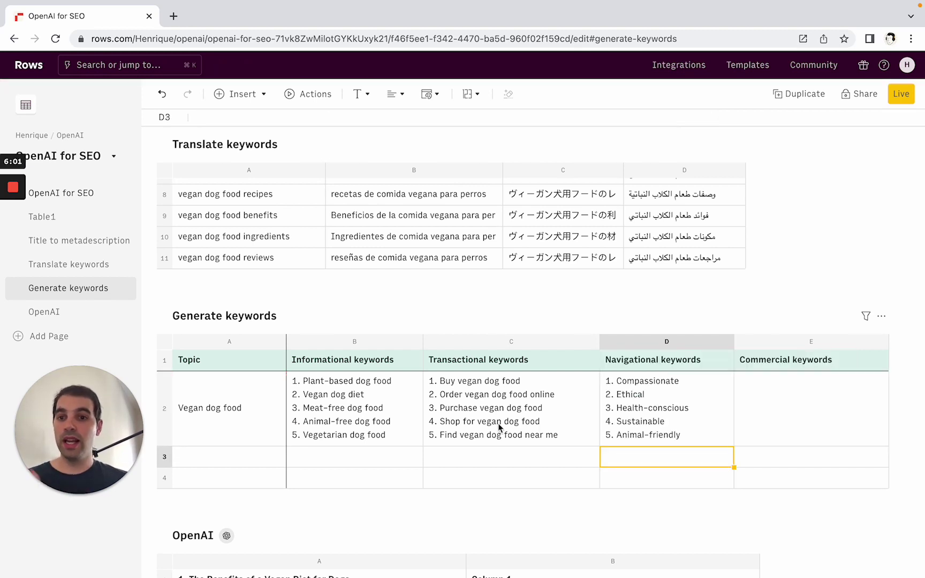
Review the five generated navigational keywords beside the topics and the still-empty Commercial keywords cell.
click(645, 413)
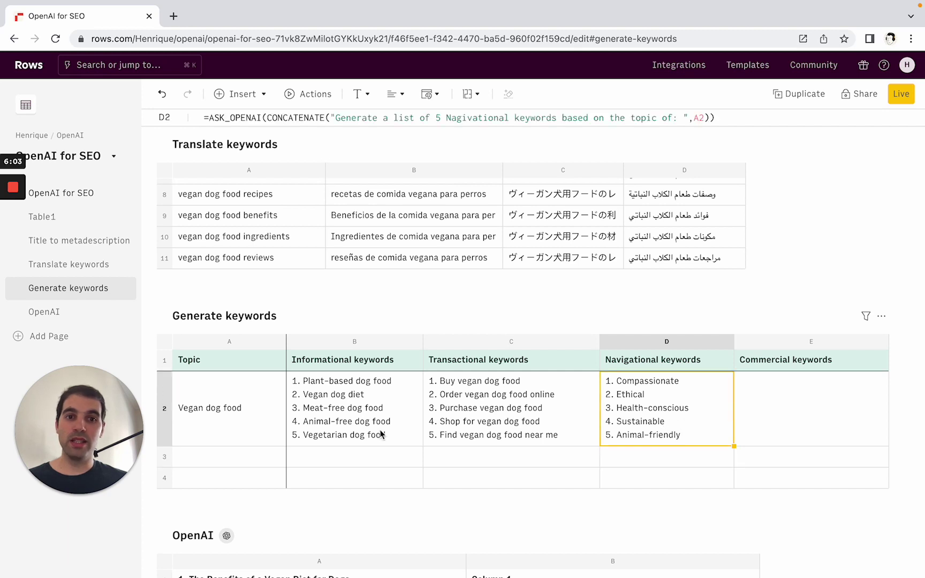
click(241, 432)
drag(241, 432, 242, 479)
click(660, 397)
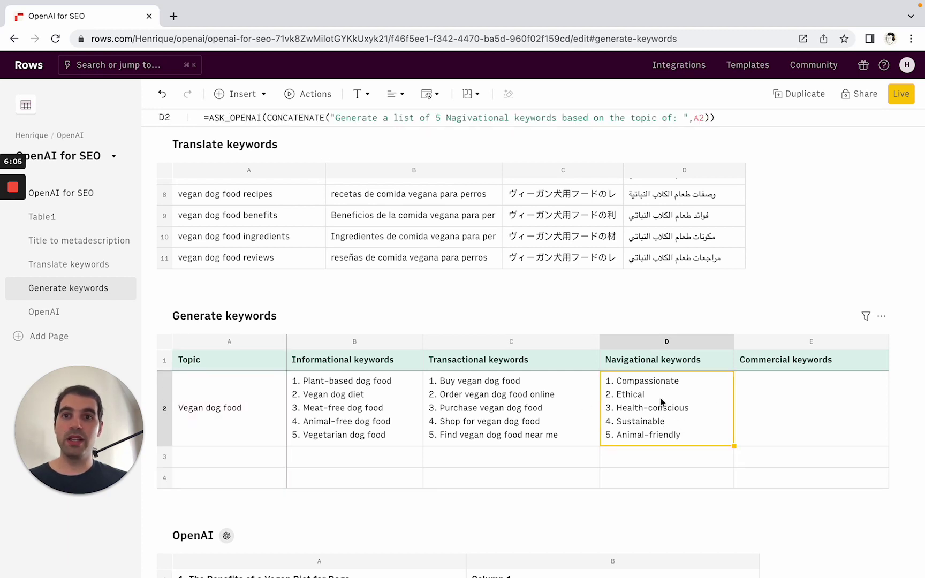
click(786, 400)
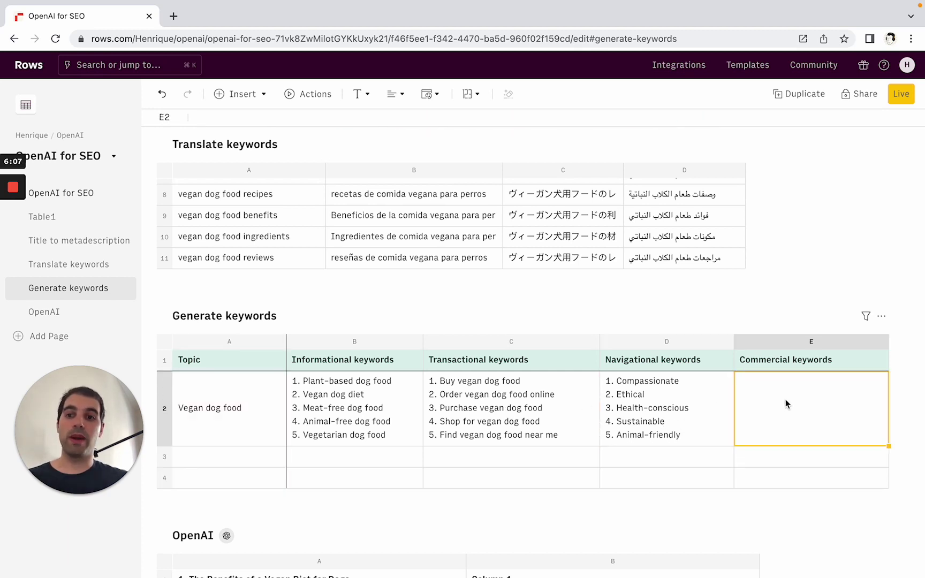
scroll(383, 402, down, 1)
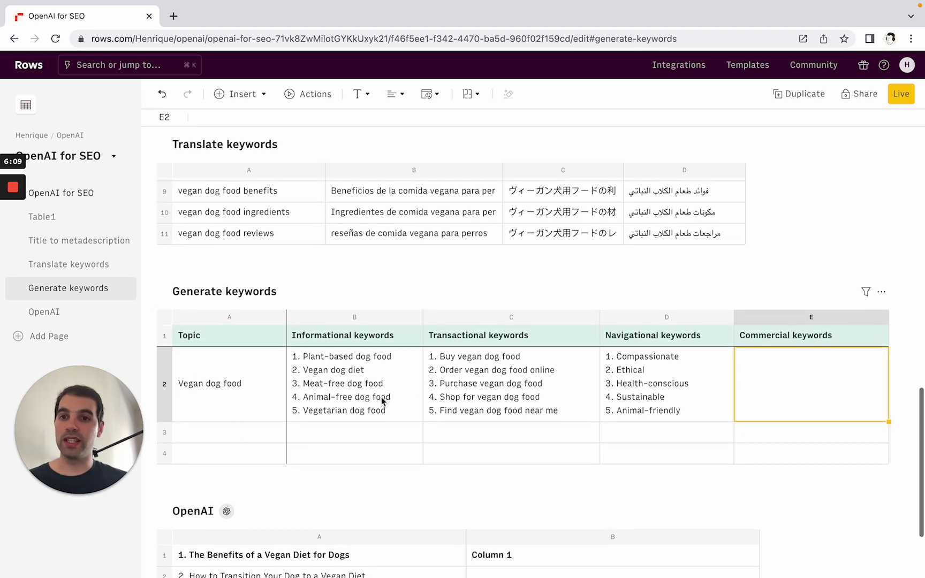
scroll(383, 401, up, 2)
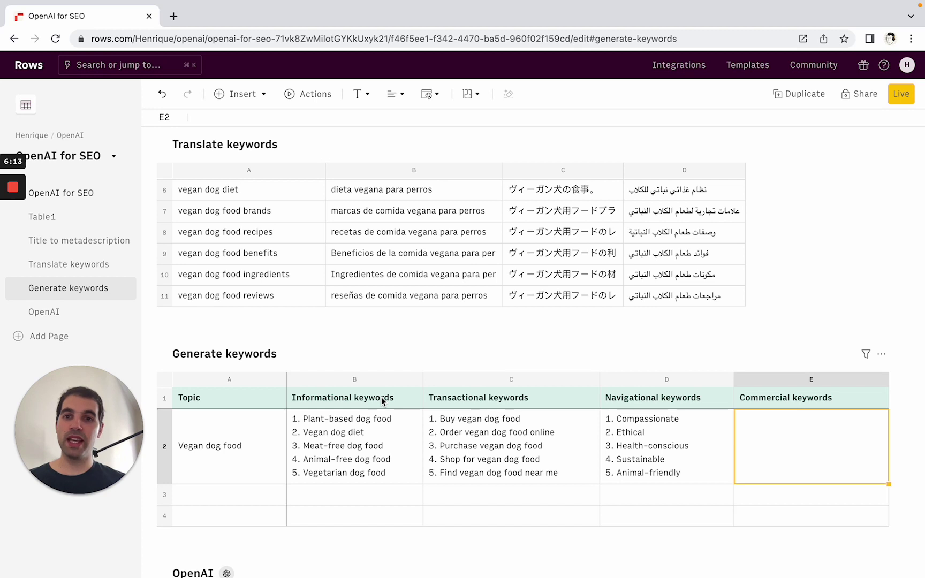
click(293, 95)
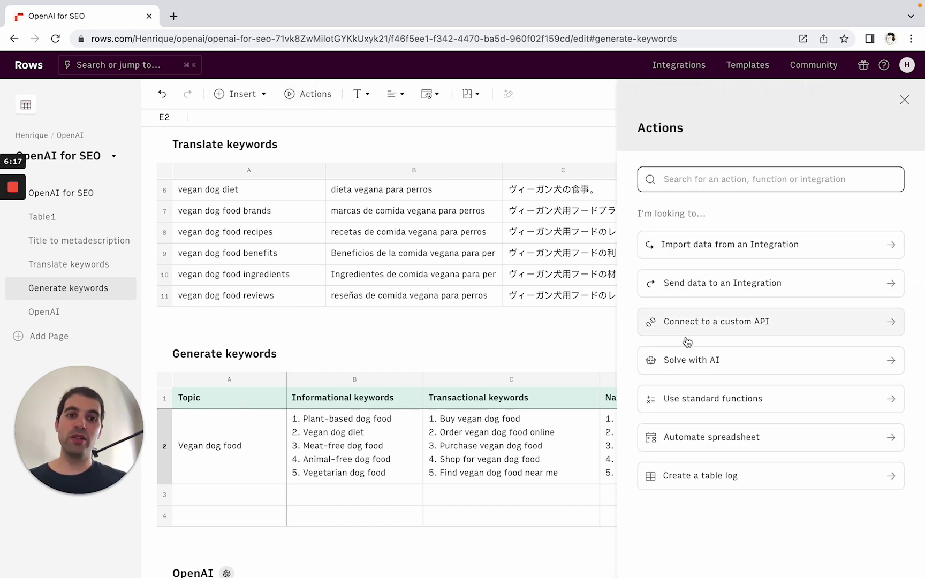
click(697, 362)
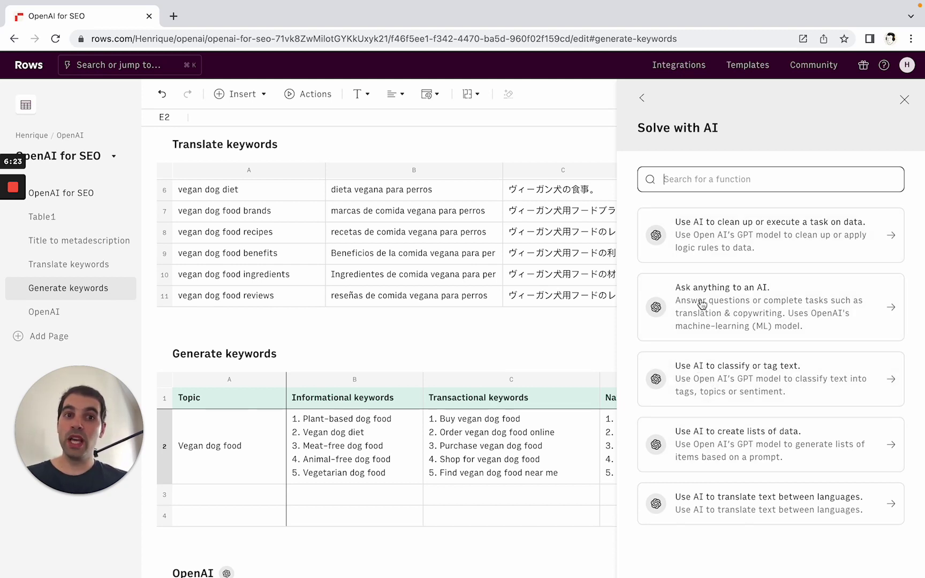
click(905, 100)
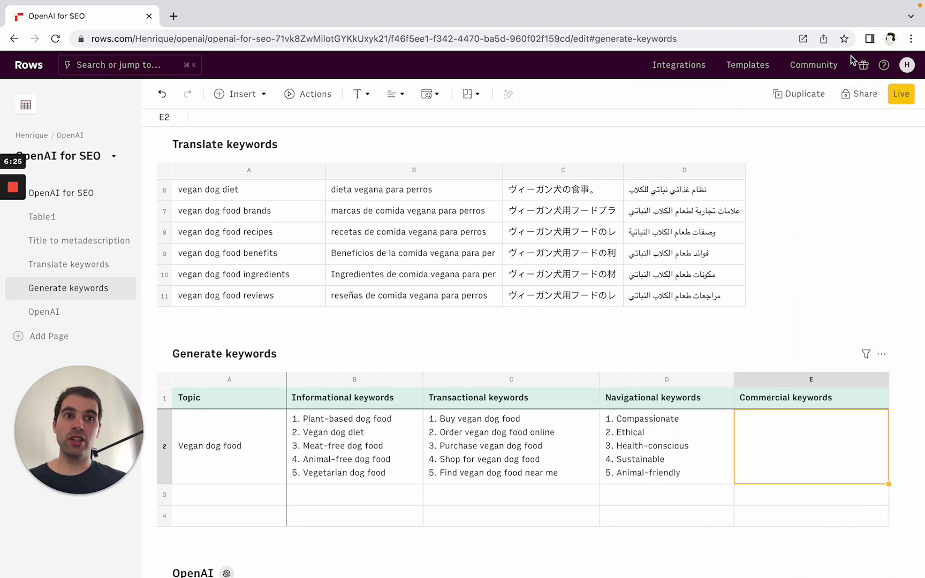
Open the Rows documentation from the help menu and search it for 'Openai'.
click(884, 65)
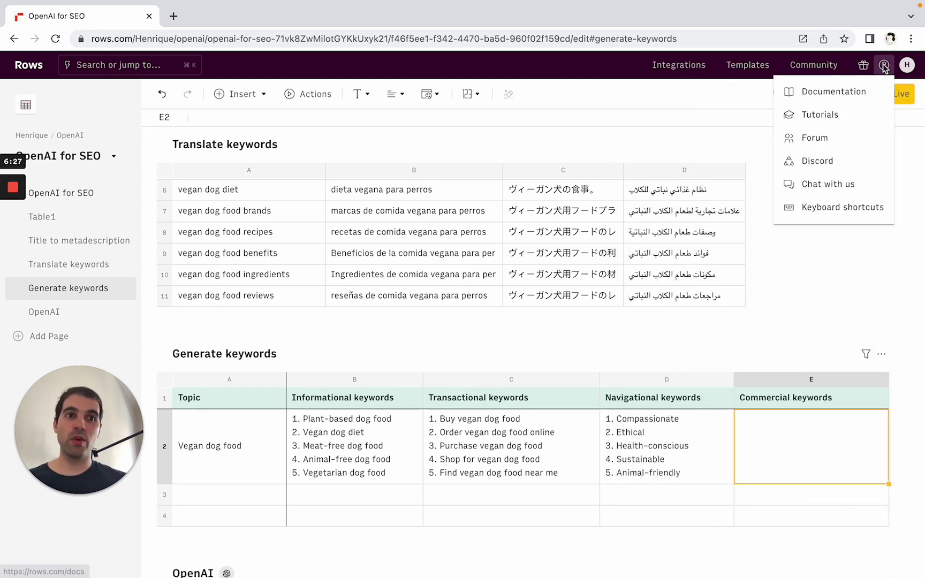
click(828, 95)
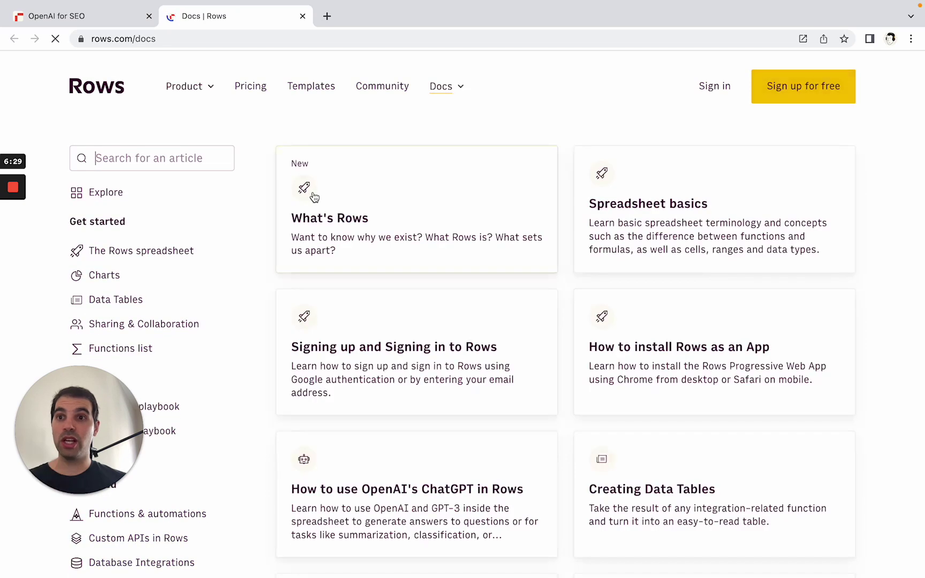
click(151, 158)
text(Openai)
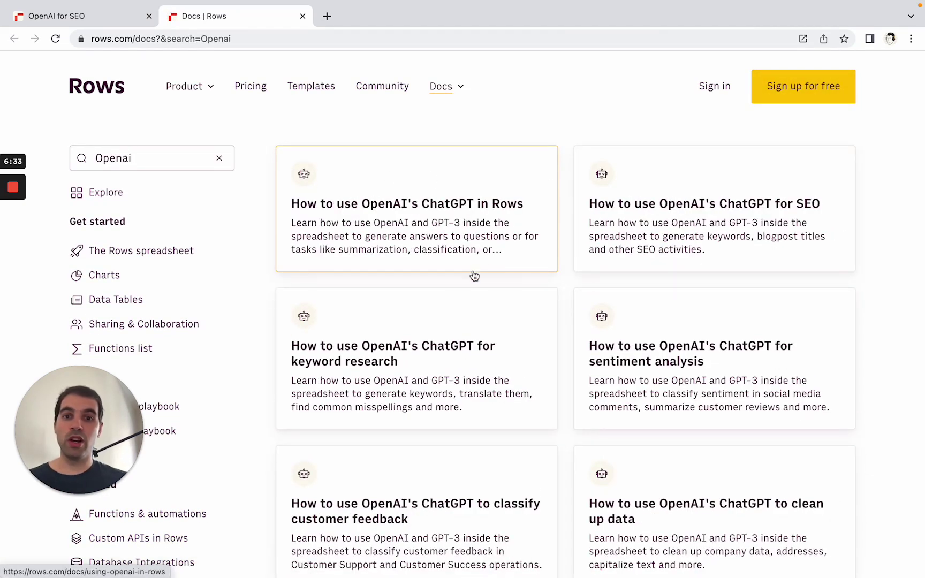
Look through the OpenAI search results, then return to the OpenAI for SEO spreadsheet.
scroll(456, 275, down, 3)
scroll(453, 278, down, 1)
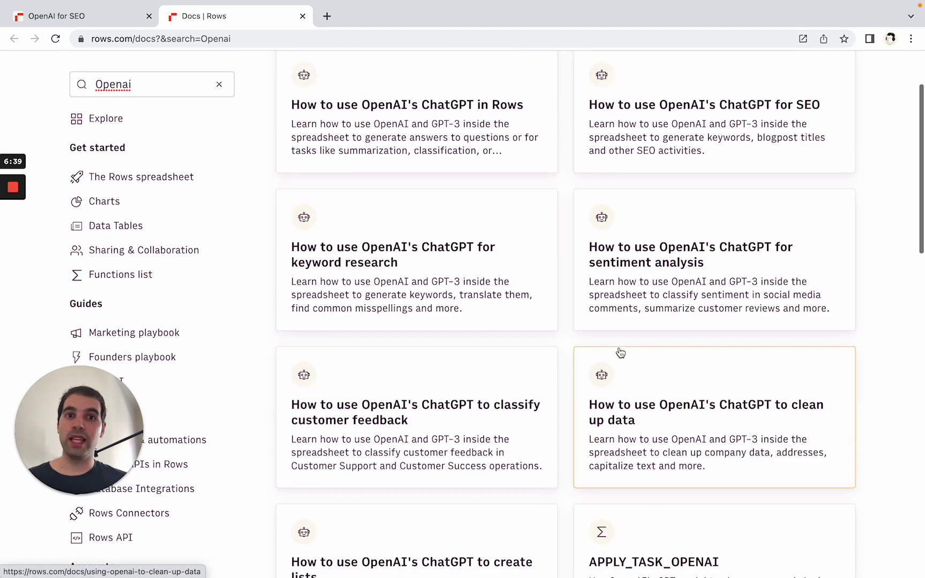
scroll(620, 352, up, 2)
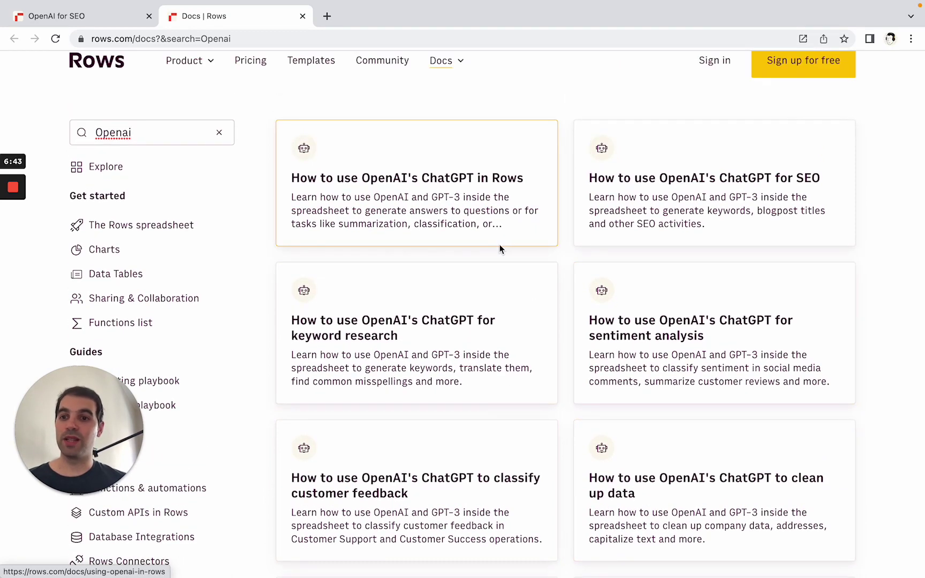
click(80, 16)
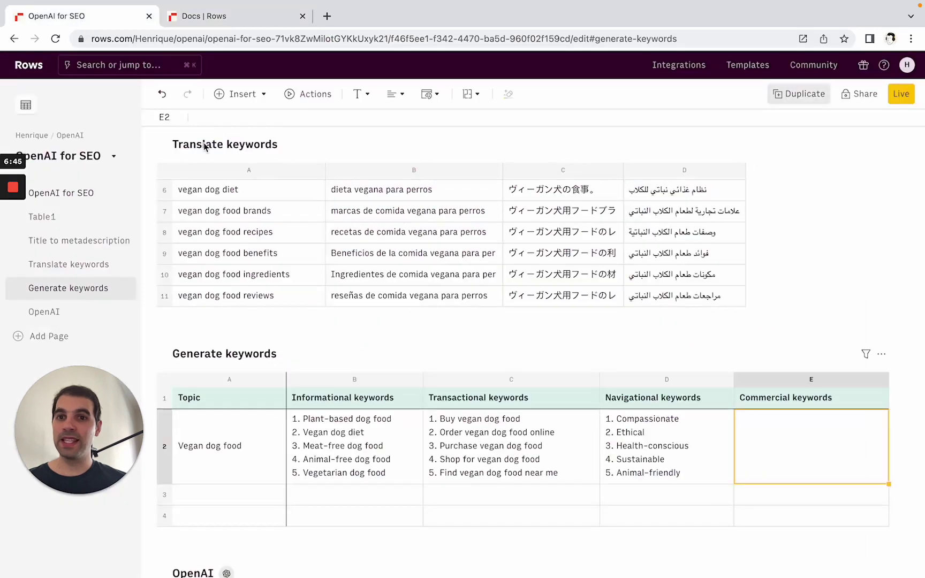